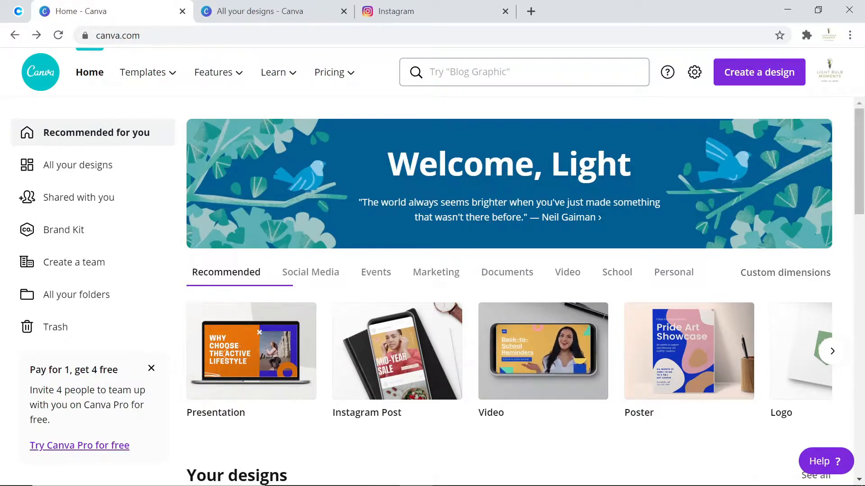
click(530, 72)
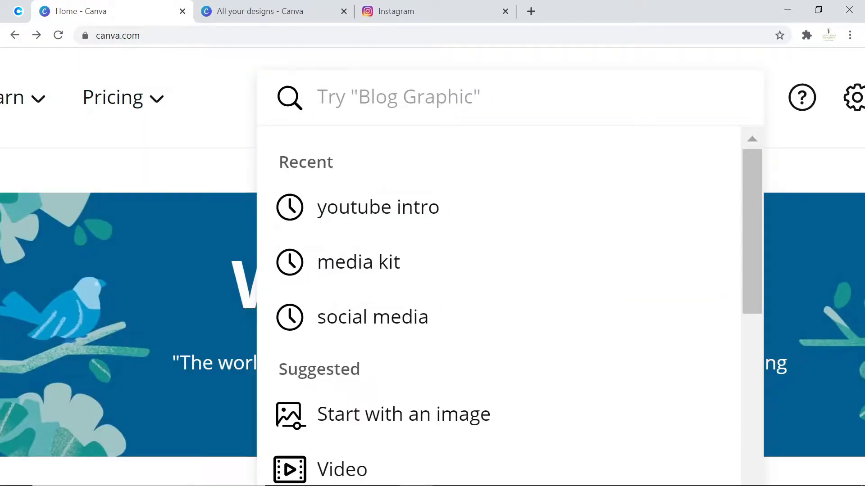
key(Escape)
scroll(530, 97, down, 5)
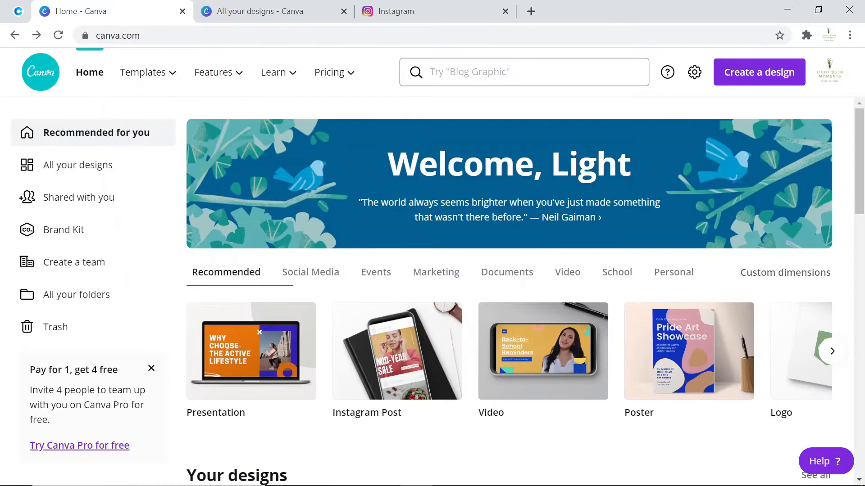
- Search the design types for YouTube Intro and open its template results
click(530, 72)
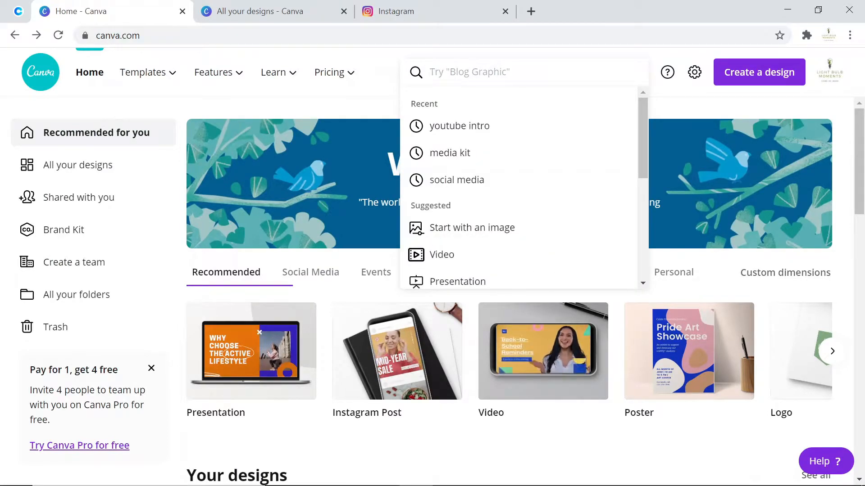
text(y)
key(BackSpace)
text(intr)
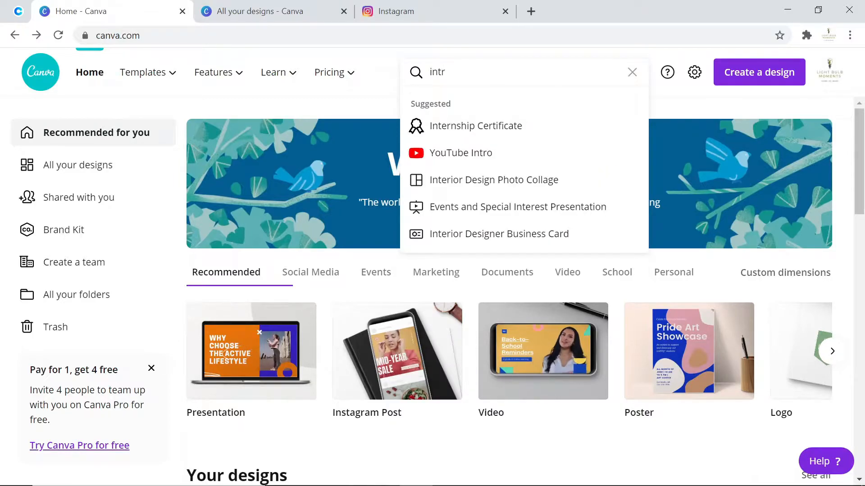
click(460, 155)
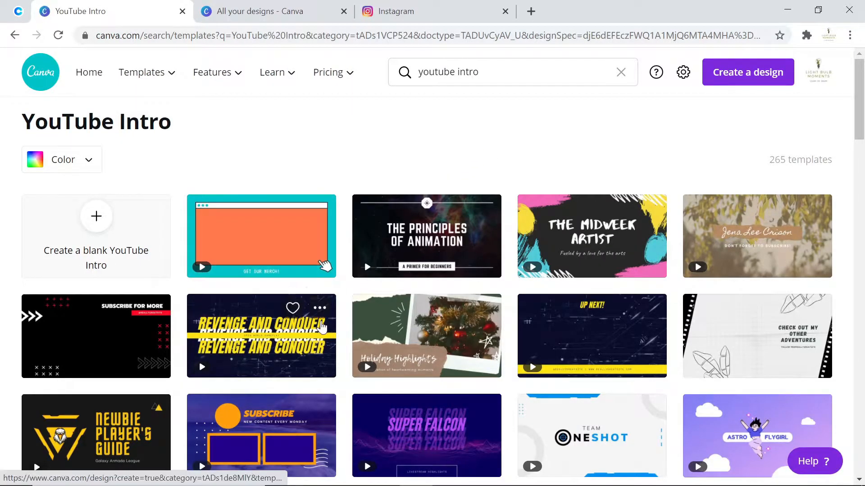
- Open the Holiday Highlights YouTube intro template and preview its animation
scroll(321, 328, down, 1)
scroll(321, 328, down, 15)
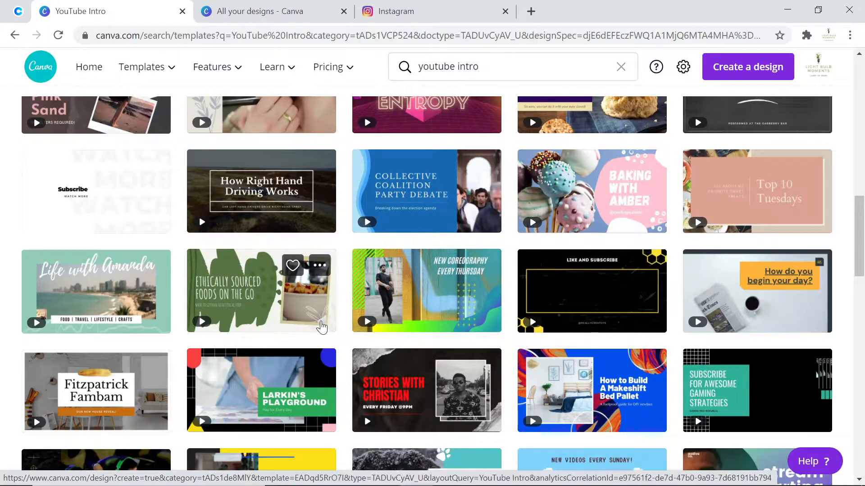
scroll(322, 327, down, 4)
scroll(321, 328, down, 5)
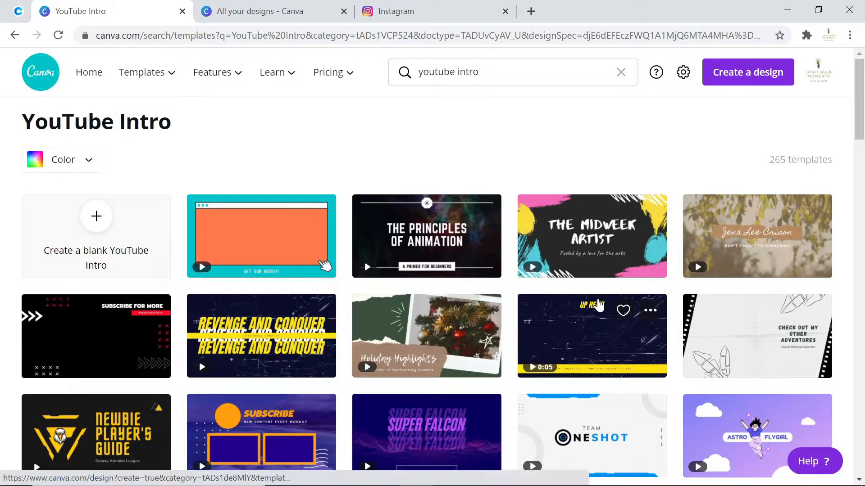
scroll(676, 352, down, 3)
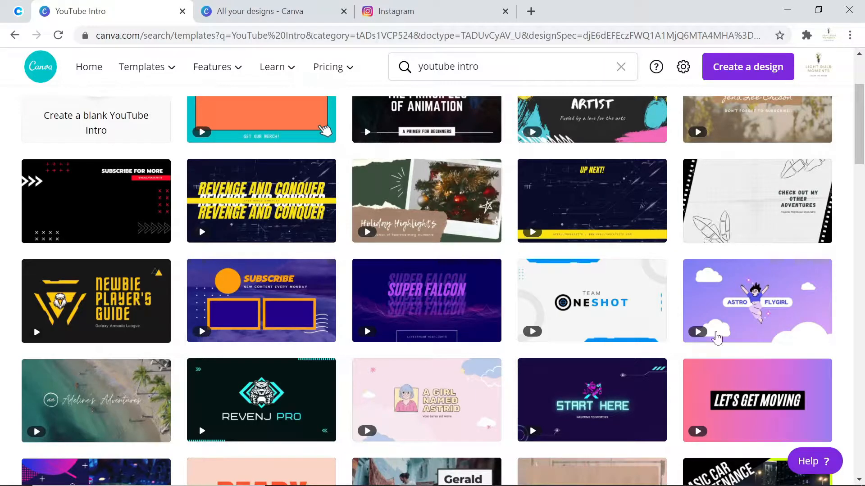
scroll(119, 207, up, 3)
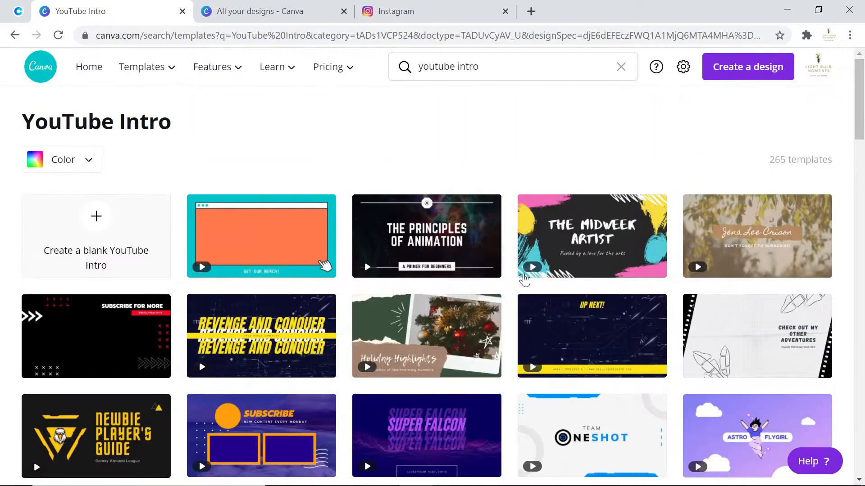
scroll(563, 290, down, 6)
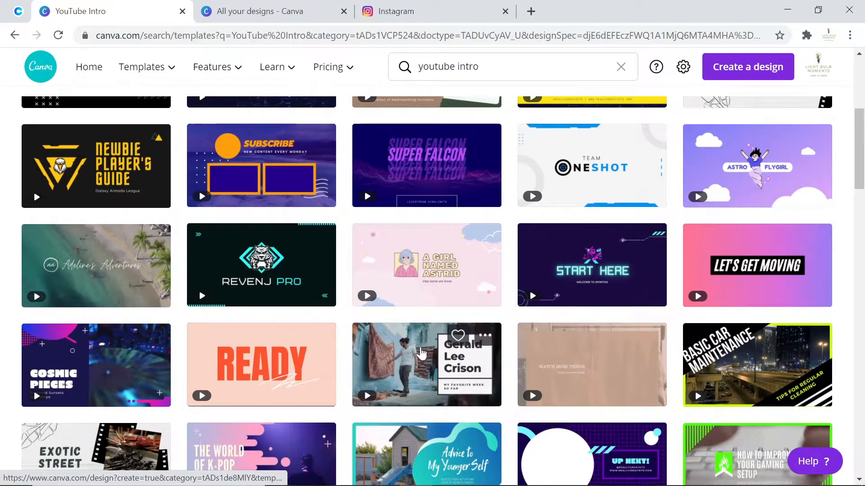
scroll(419, 295, up, 4)
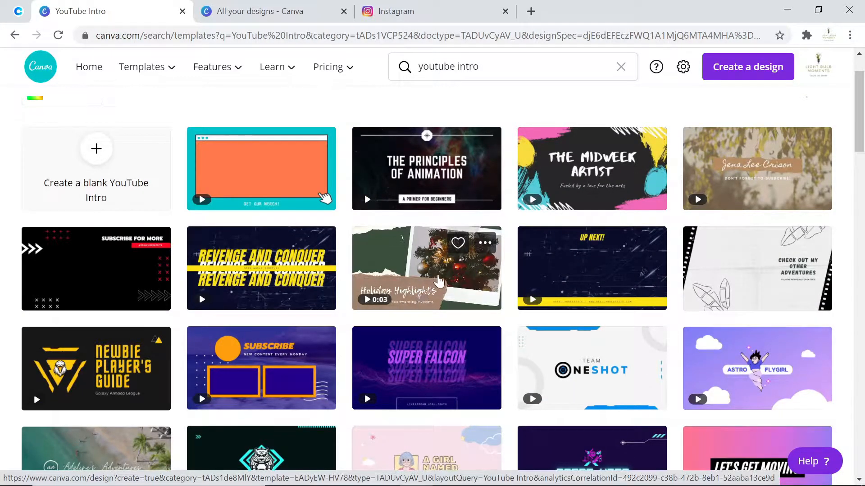
click(445, 273)
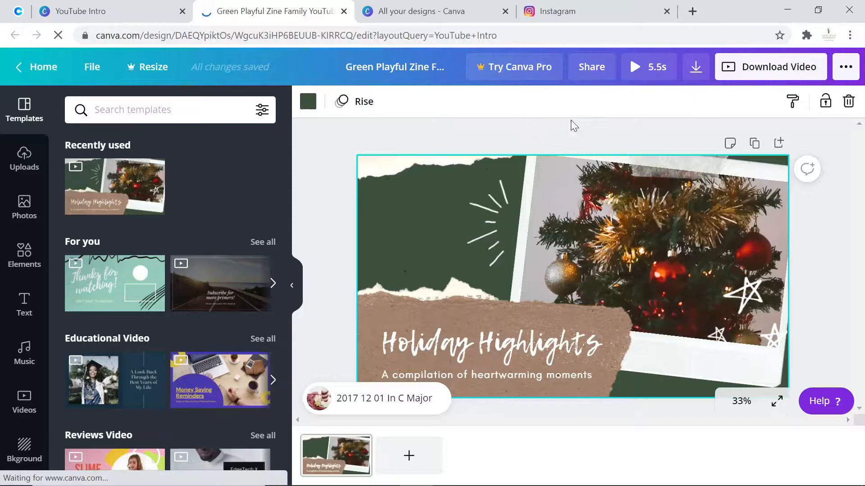
click(638, 74)
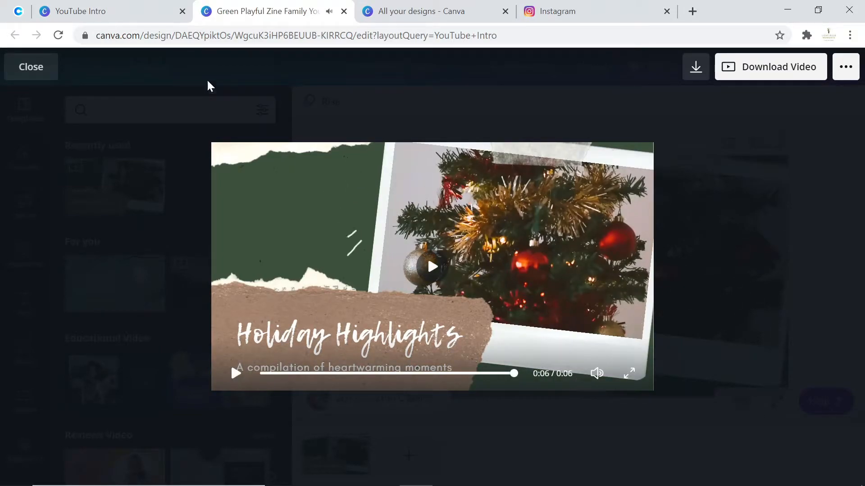
click(28, 74)
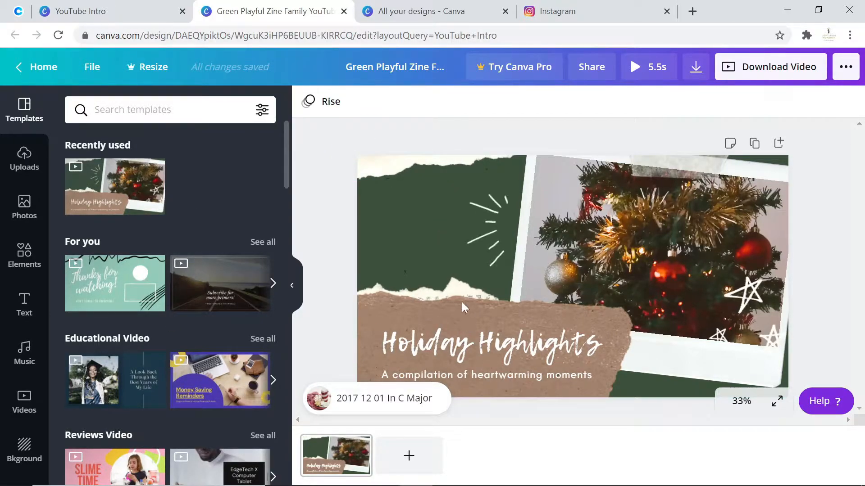
- Switch to the Instagram tab, search for a creator's profile and browse her bio and posts
click(594, 8)
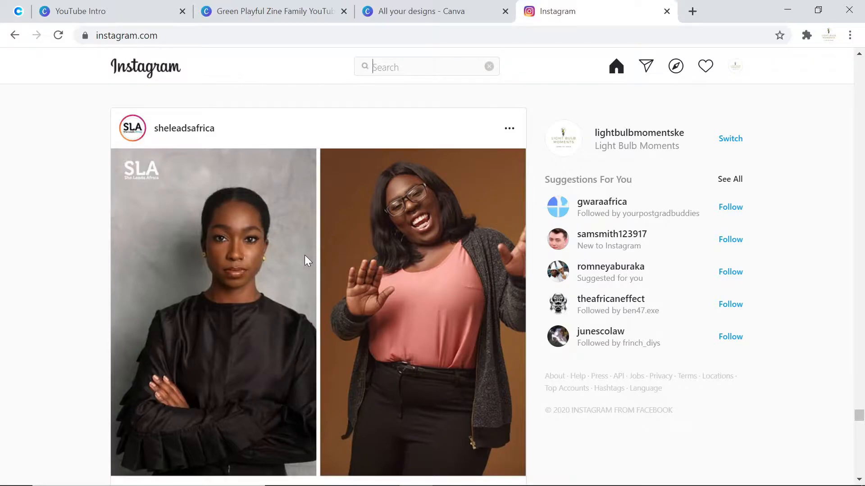
text(k)
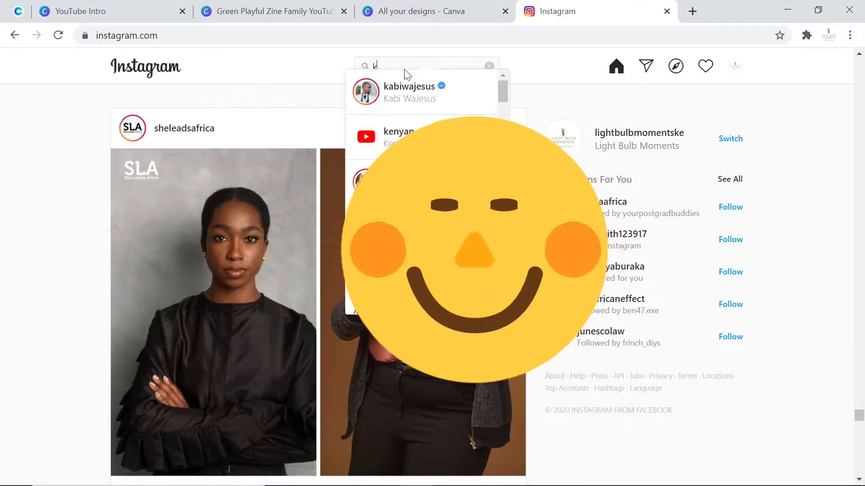
text(r)
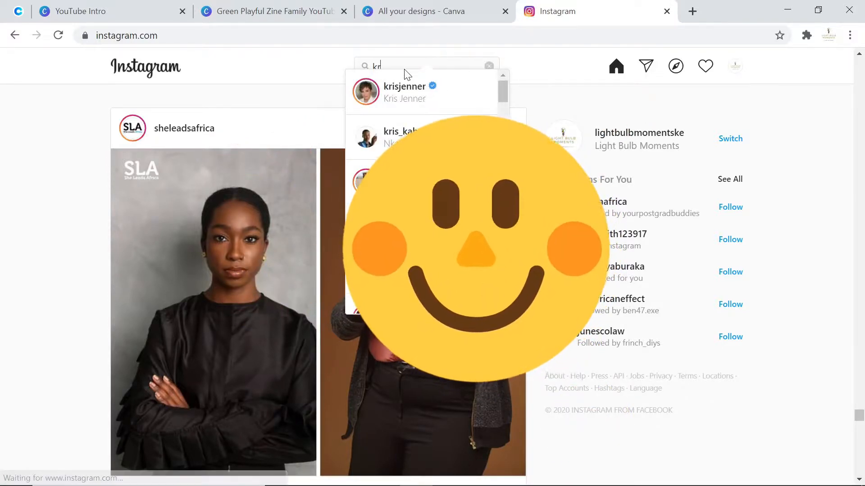
click(433, 138)
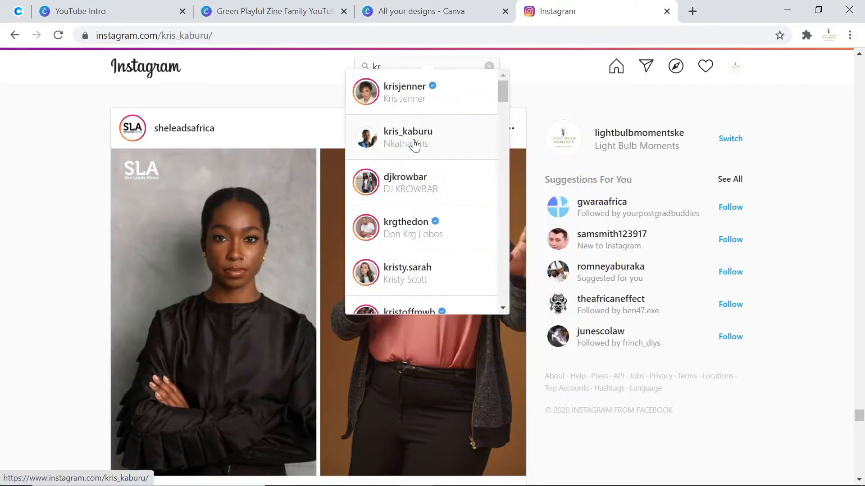
scroll(516, 277, down, 10)
scroll(516, 277, up, 5)
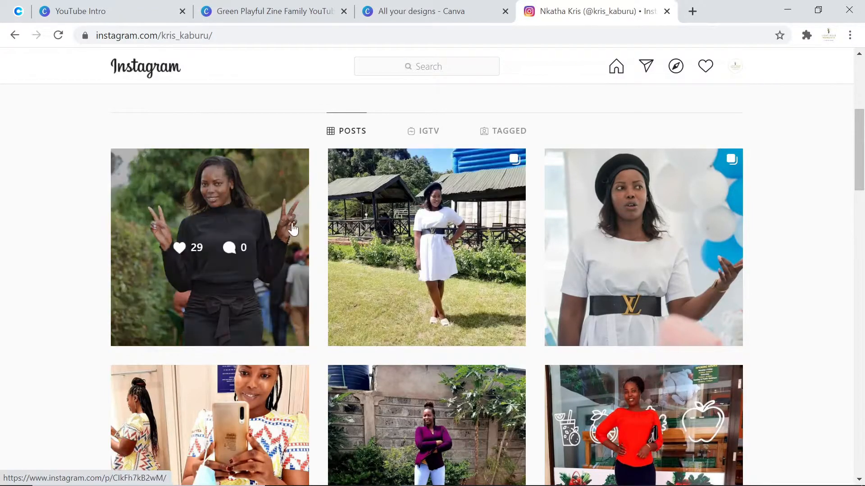
scroll(566, 257, down, 6)
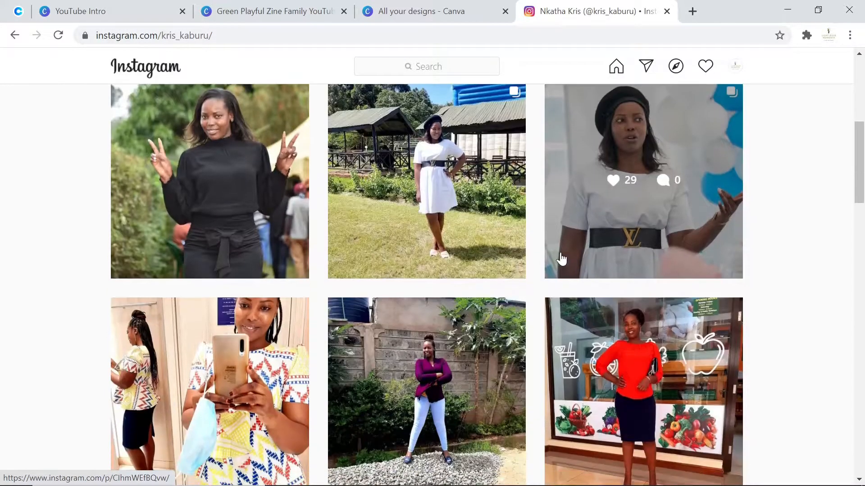
scroll(320, 266, up, 13)
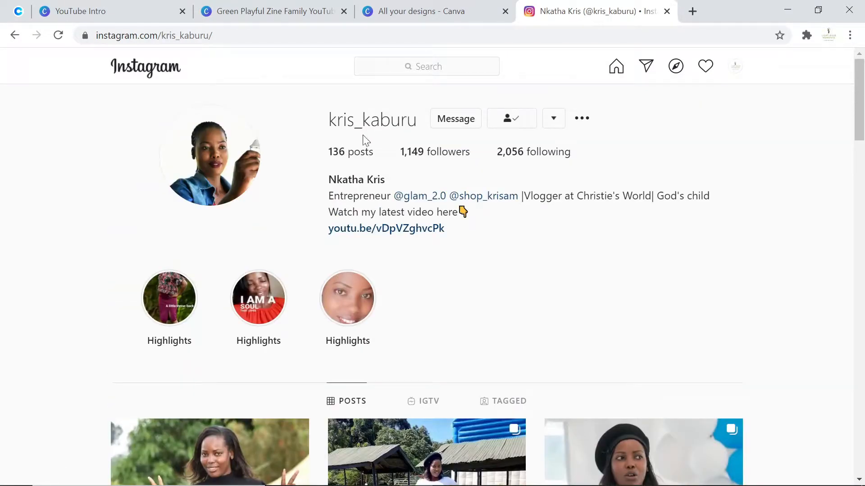
scroll(390, 369, down, 9)
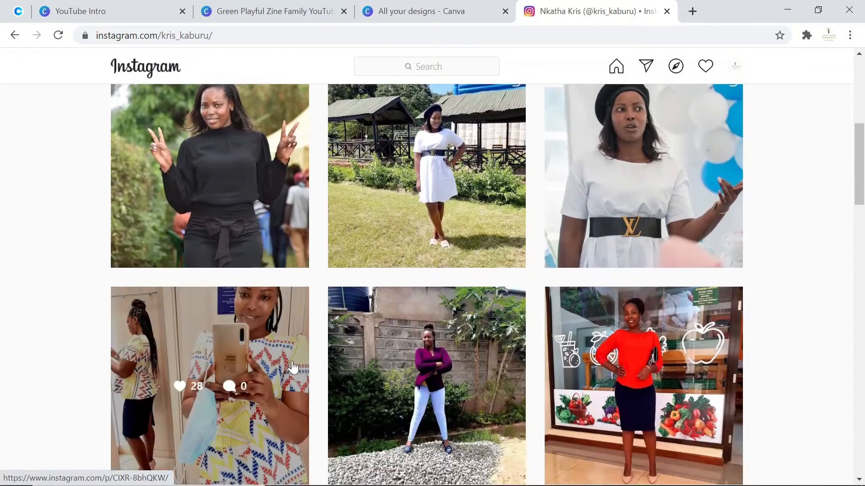
scroll(331, 366, down, 6)
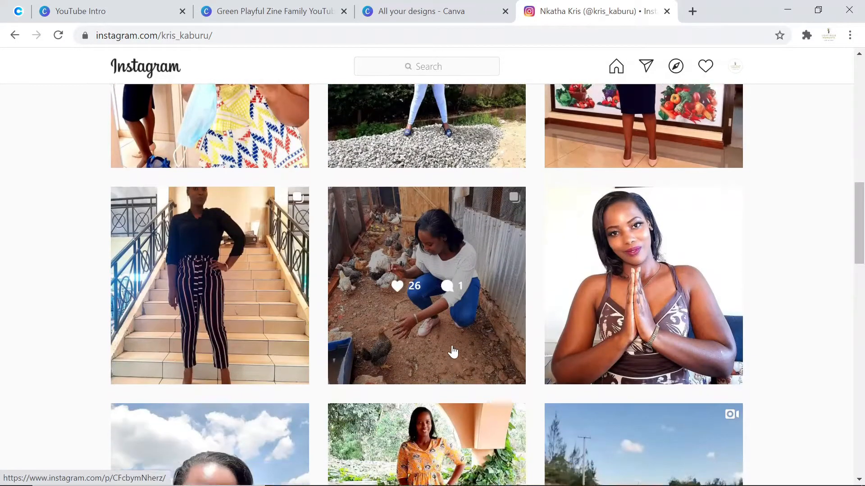
scroll(468, 329, up, 6)
scroll(322, 280, up, 4)
scroll(246, 272, up, 5)
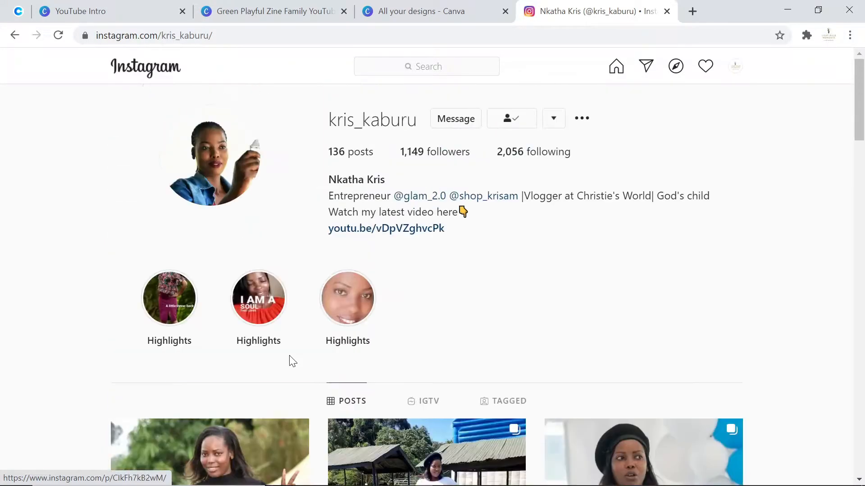
scroll(318, 355, down, 4)
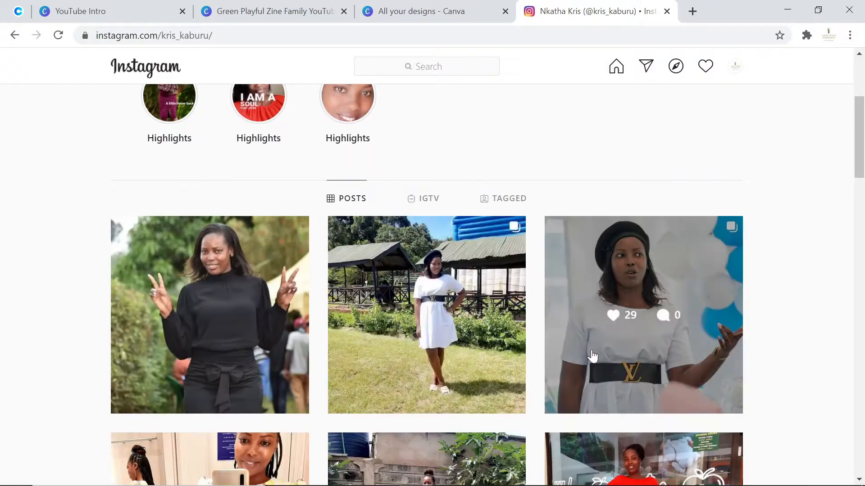
scroll(278, 293, down, 6)
scroll(338, 289, up, 7)
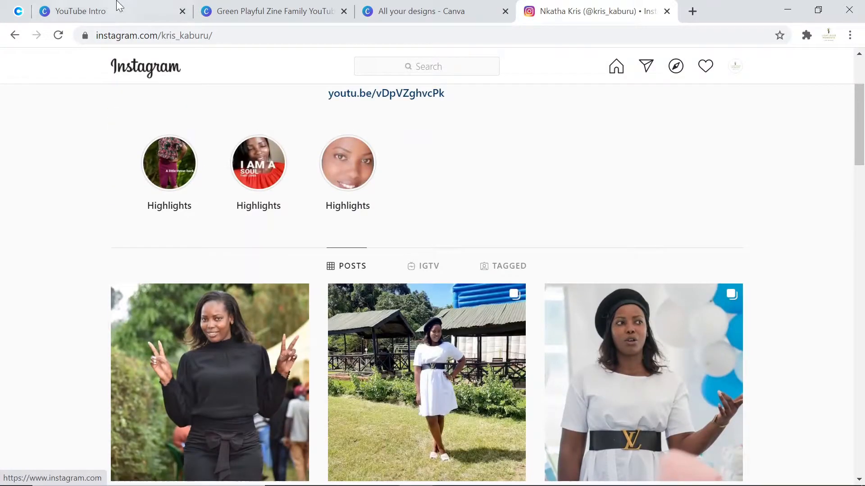
- Return to the design and replace the title text with Christie's World
click(266, 10)
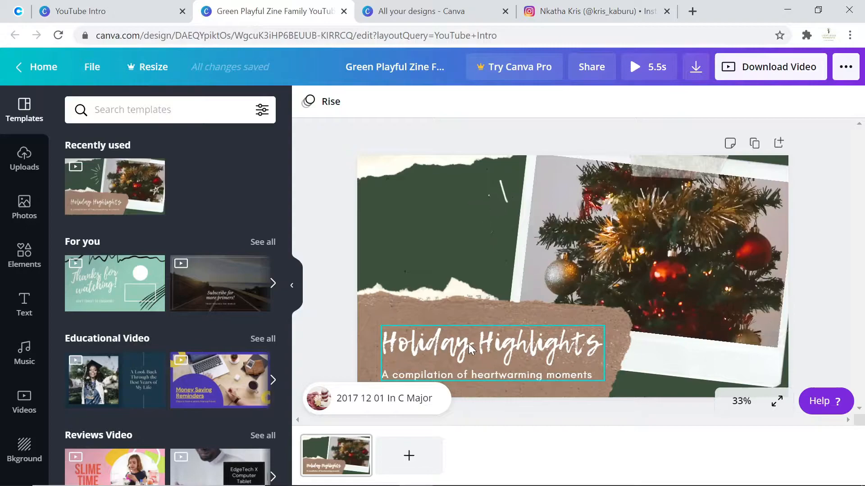
click(468, 344)
click(468, 344)
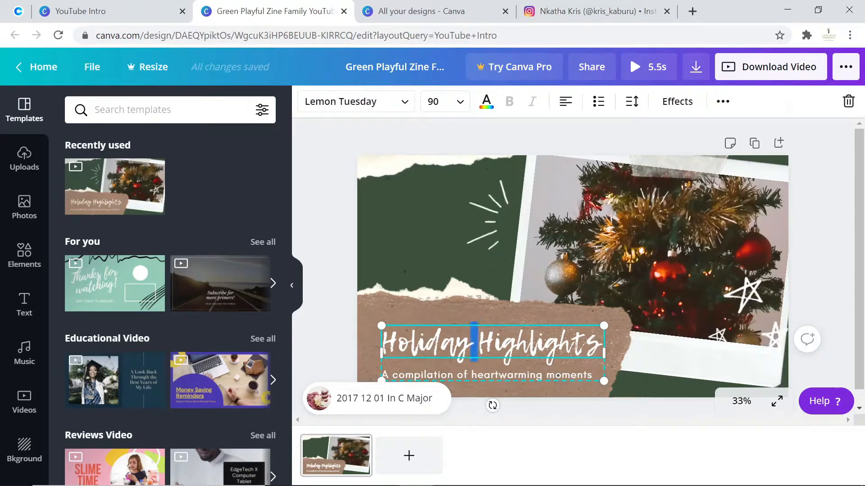
text(Christie's World)
- Replace the subtitle text with A 2020 Vlogmas Edition
click(475, 365)
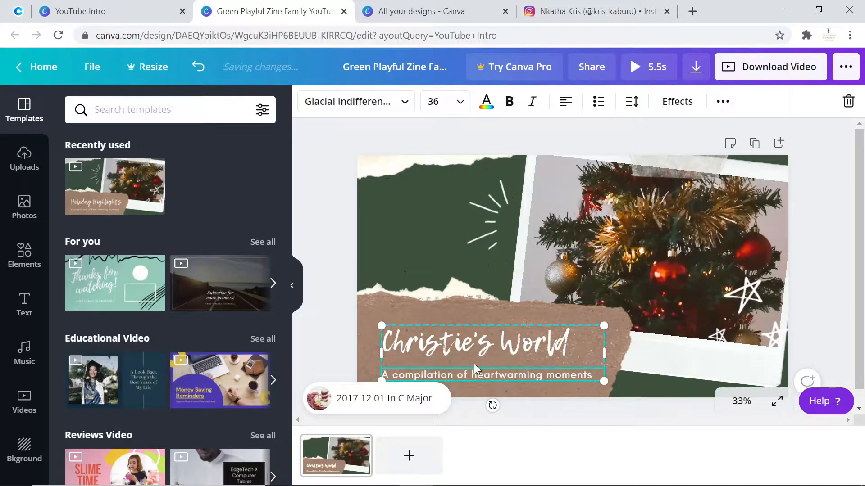
drag(392, 374, 594, 391)
text(2020)
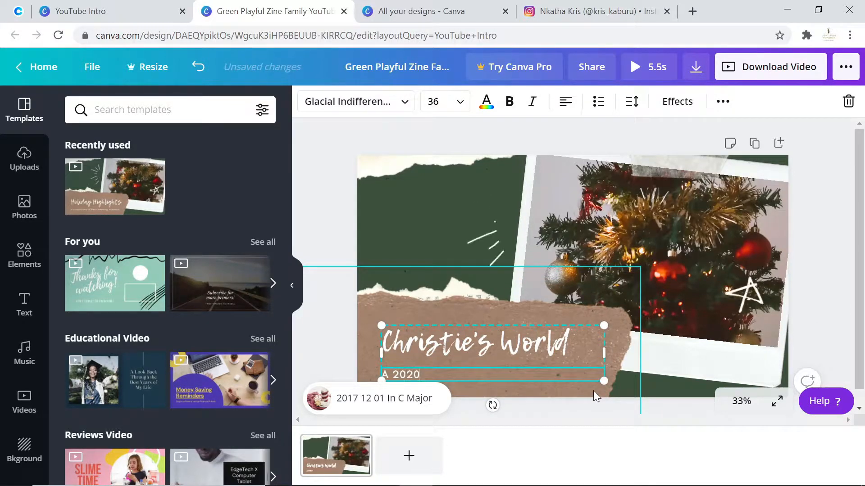
text( Vlogma)
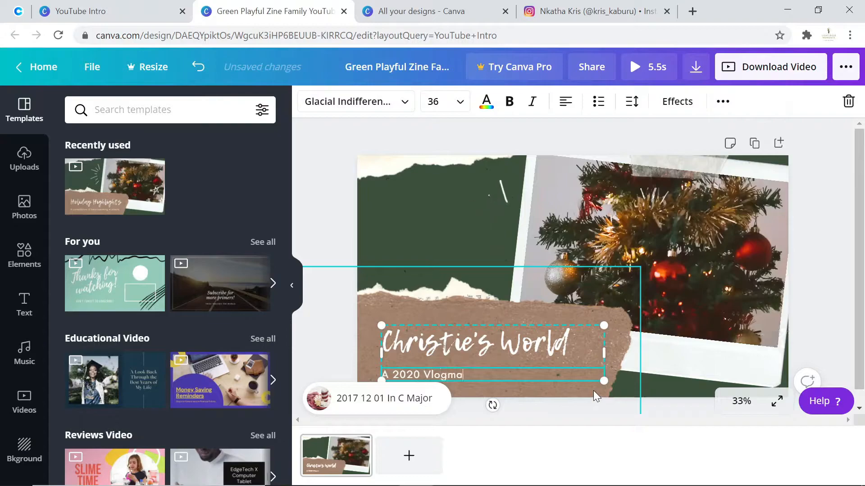
text(s Edition)
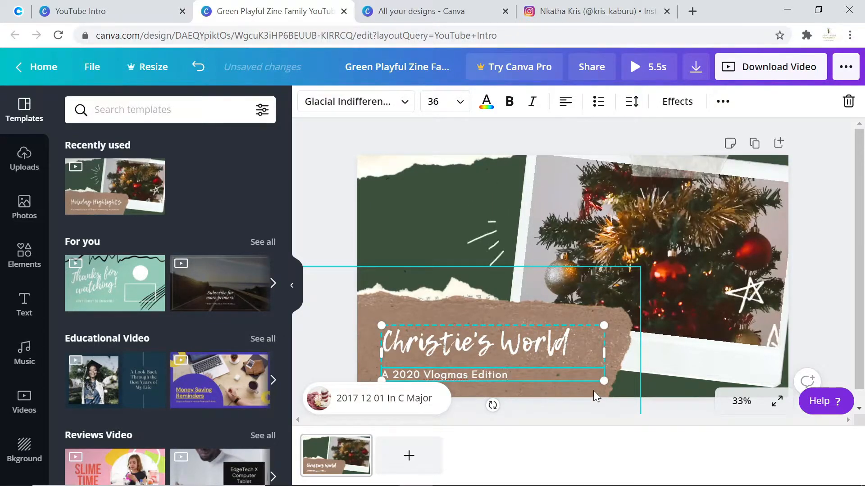
drag(514, 376, 390, 375)
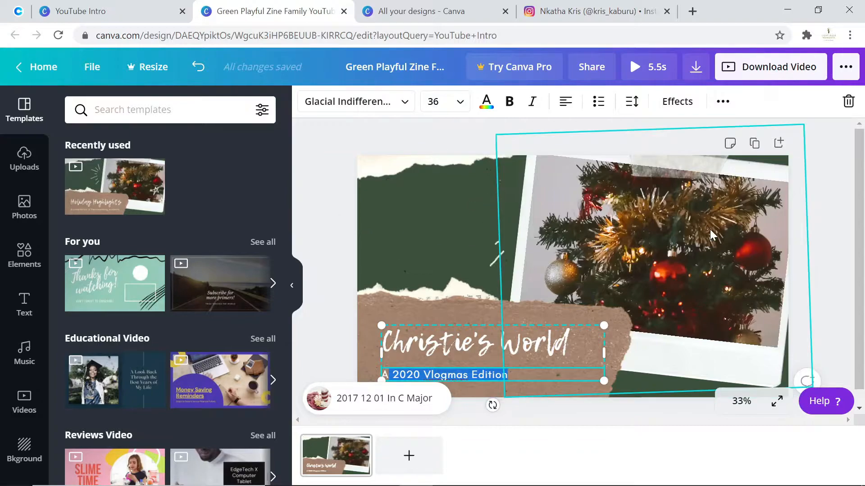
- Duplicate the page to create a second page of the intro
click(698, 245)
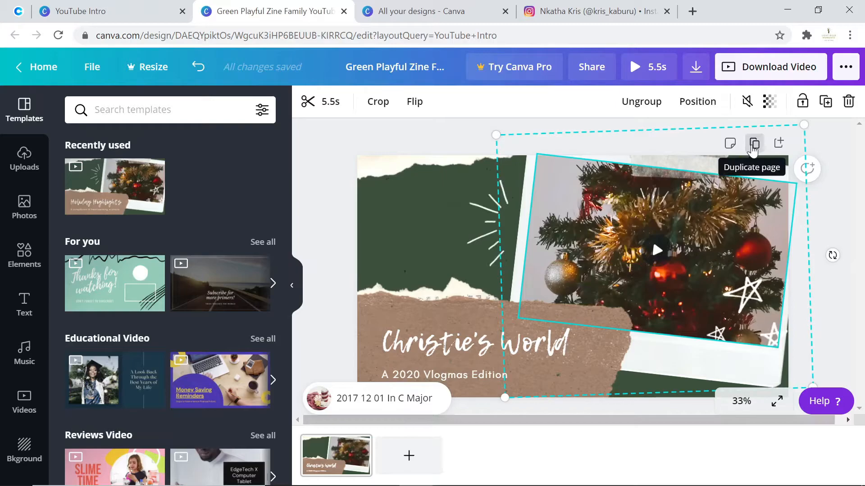
click(319, 152)
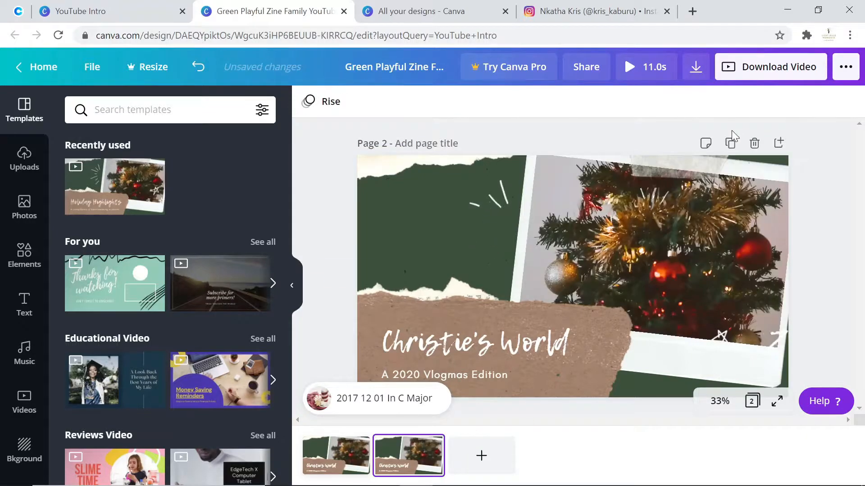
- Duplicate the page repeatedly so the intro has five identical pages, then return to page 2
click(733, 144)
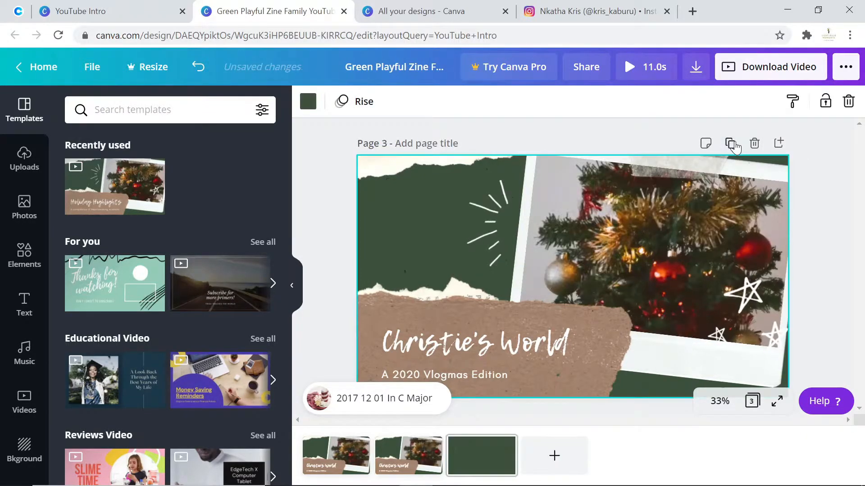
double_click(731, 144)
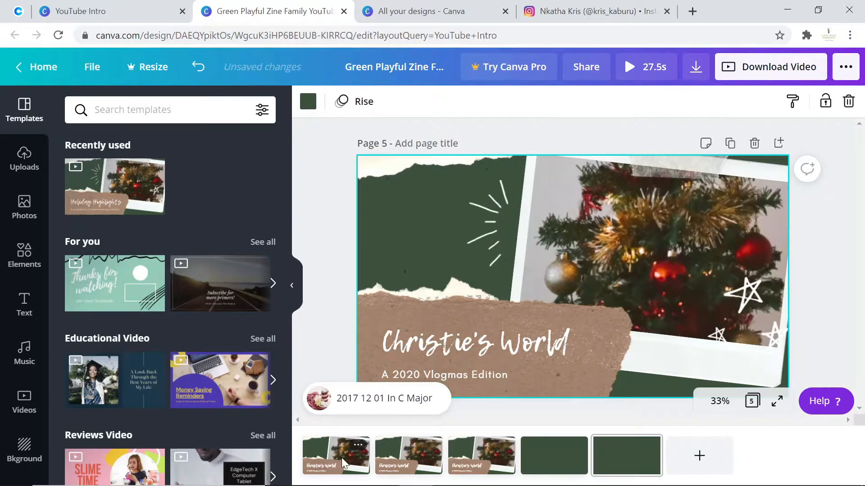
click(476, 458)
click(555, 456)
click(632, 458)
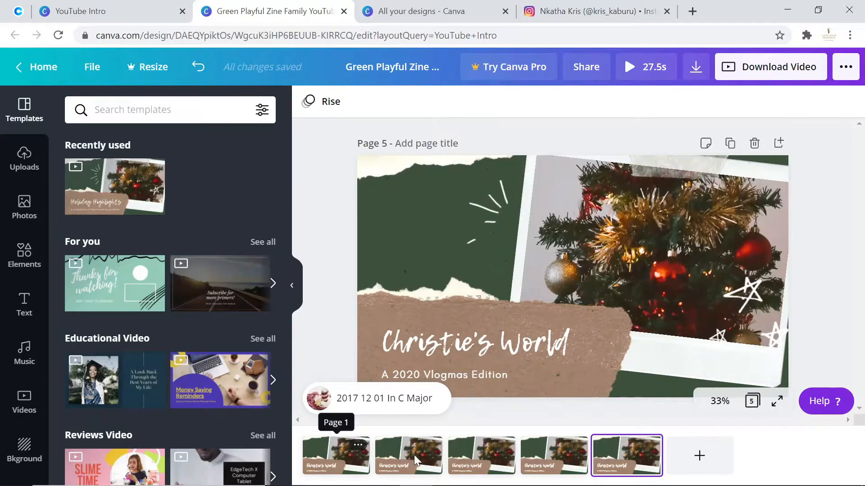
click(402, 459)
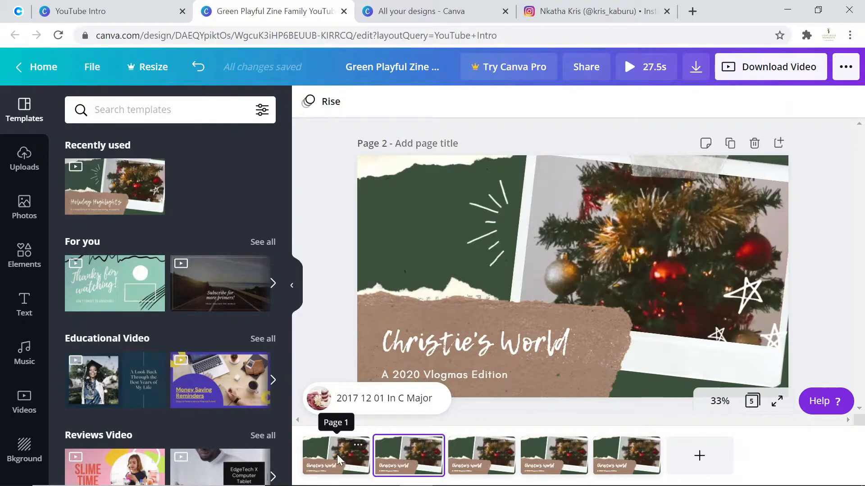
click(337, 455)
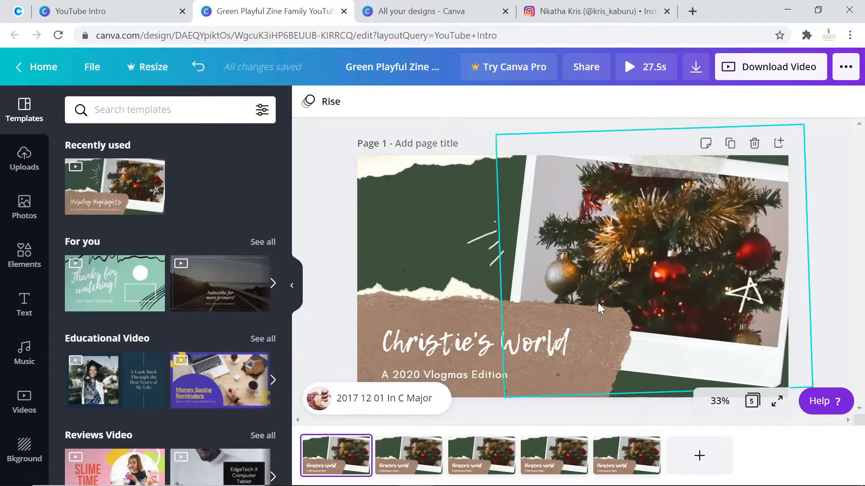
click(421, 459)
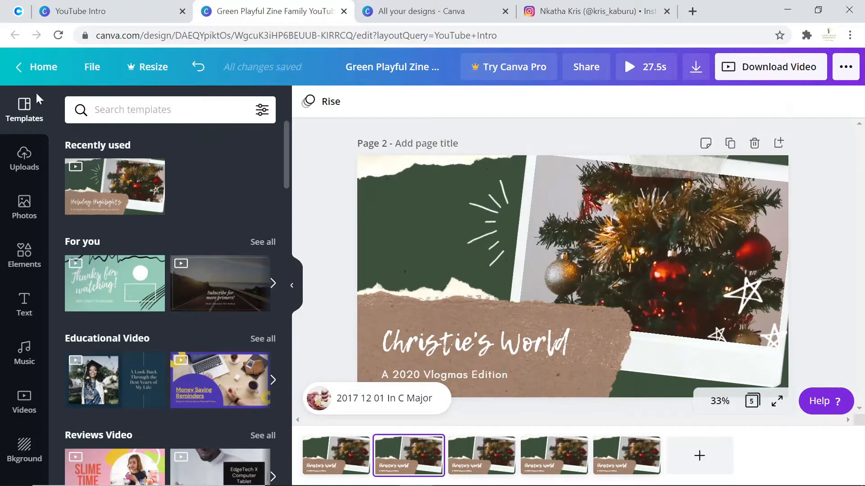
- Upload the four photos Business, Family, Farming and Lifestyle from the YIntro folder on the device
click(26, 223)
click(29, 167)
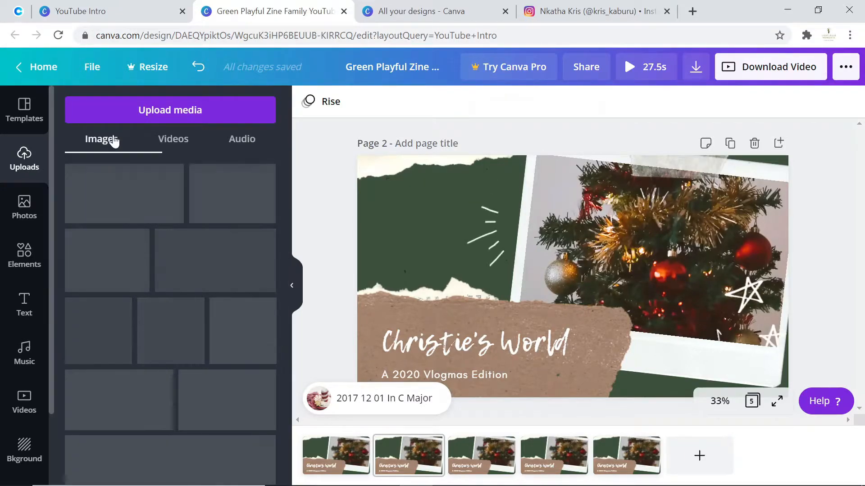
click(90, 113)
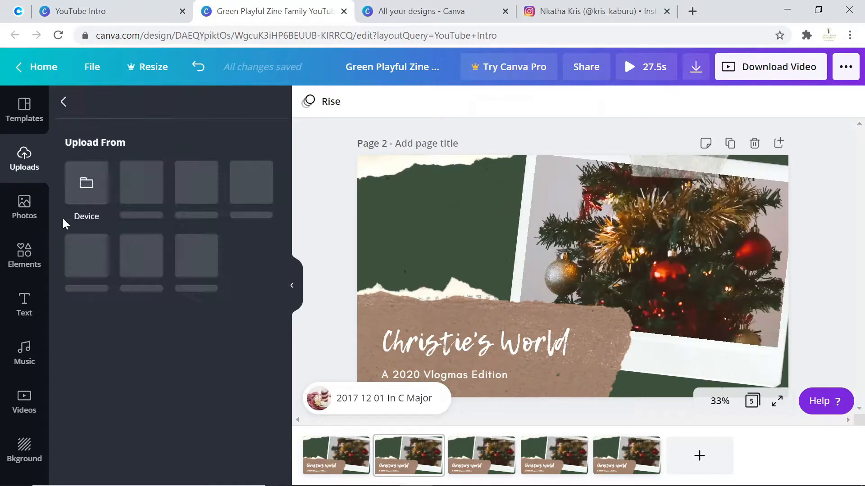
click(82, 201)
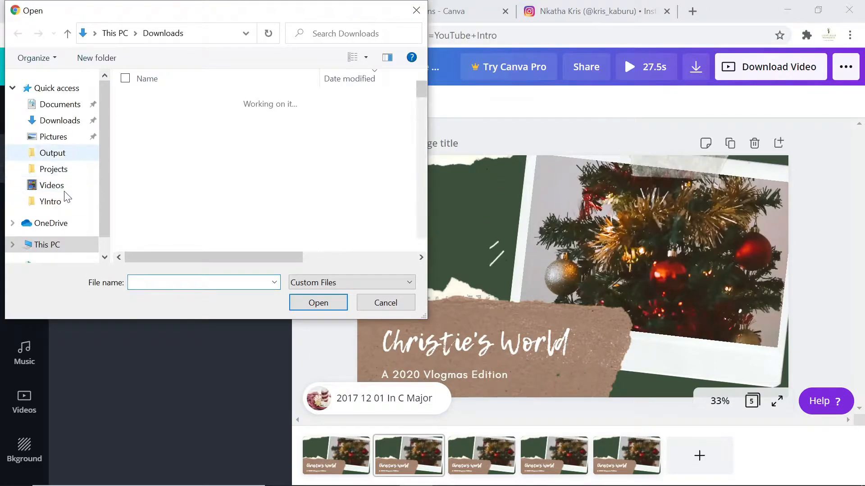
click(63, 201)
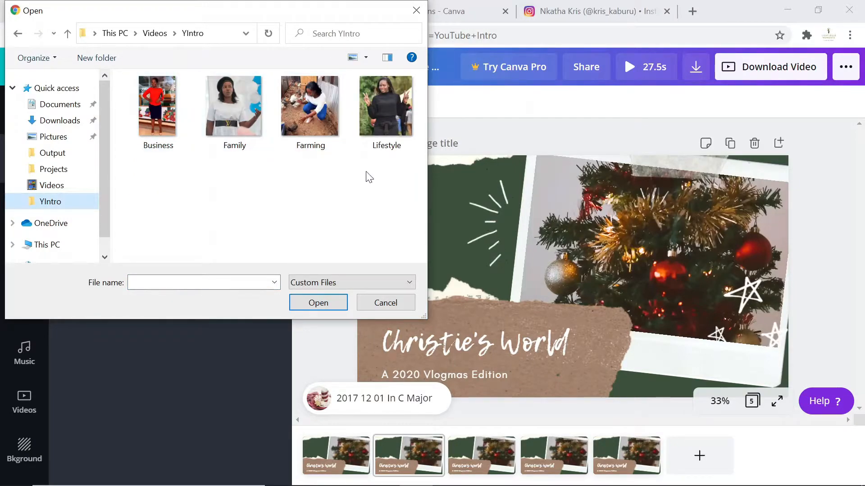
drag(390, 181, 111, 69)
click(318, 303)
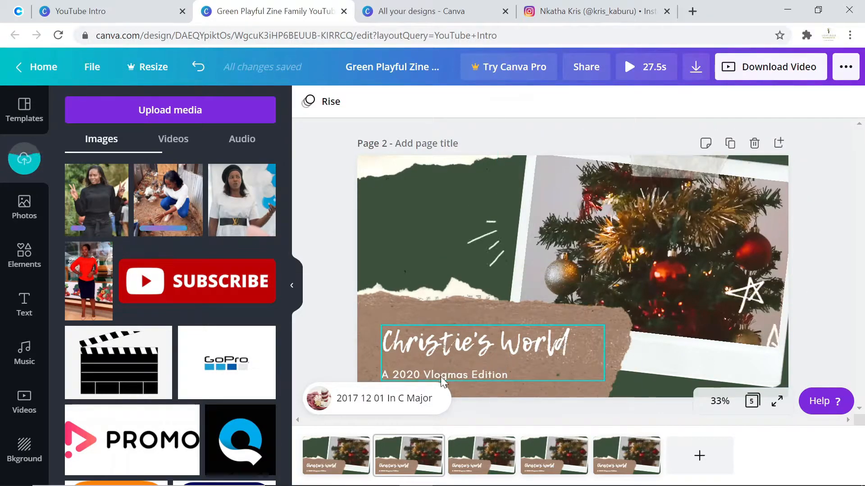
- Replace page 2's title text with Lifestyle
click(496, 374)
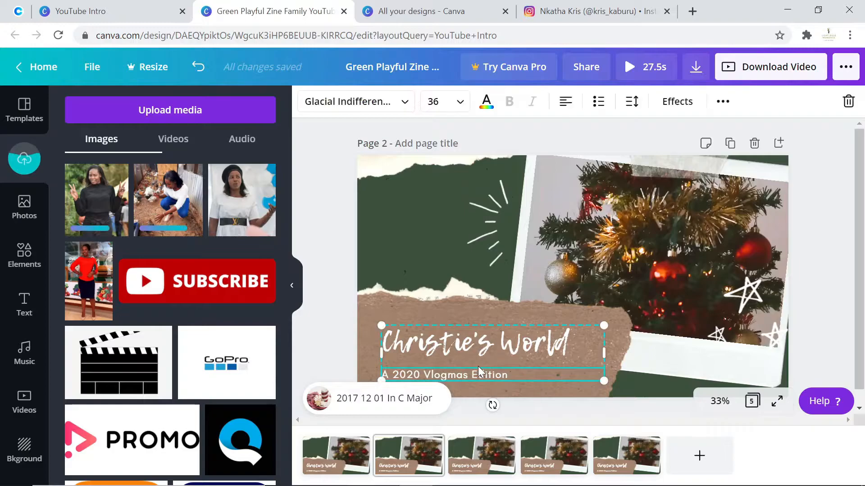
click(558, 354)
double_click(558, 354)
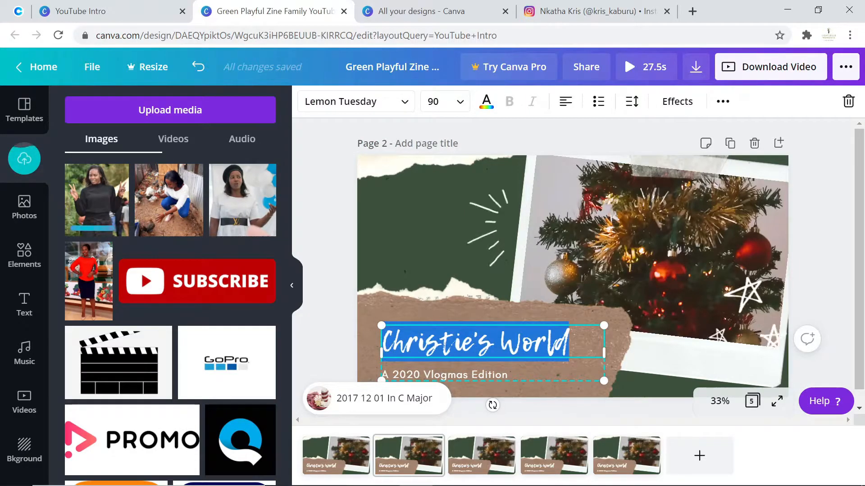
key(BackSpace)
text(Lifestyle)
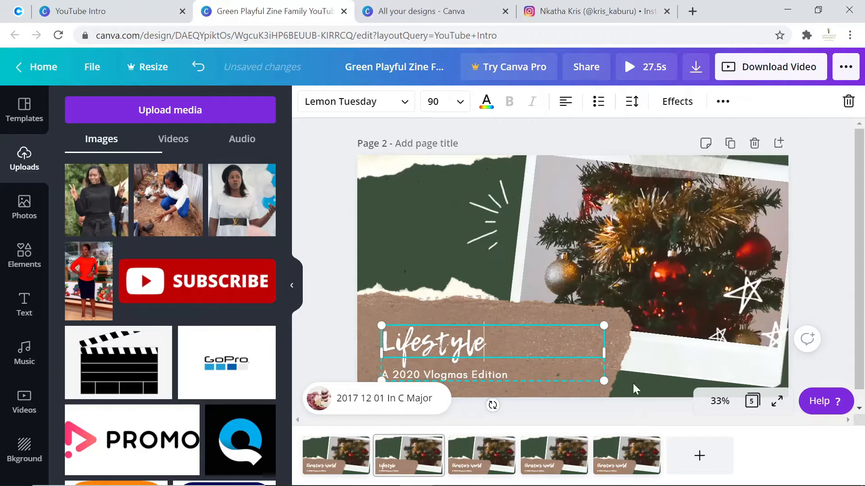
- Place the Lifestyle photo into page 2's picture frame and adjust its position
click(682, 264)
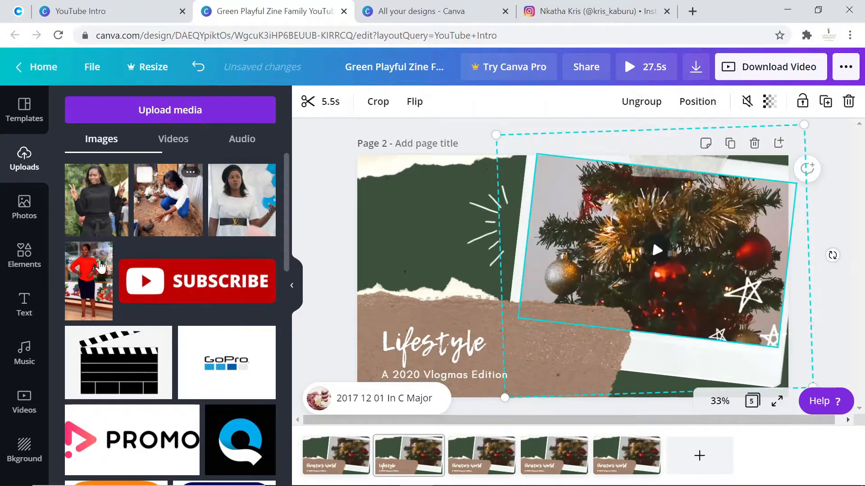
drag(106, 212, 660, 328)
double_click(689, 243)
click(641, 306)
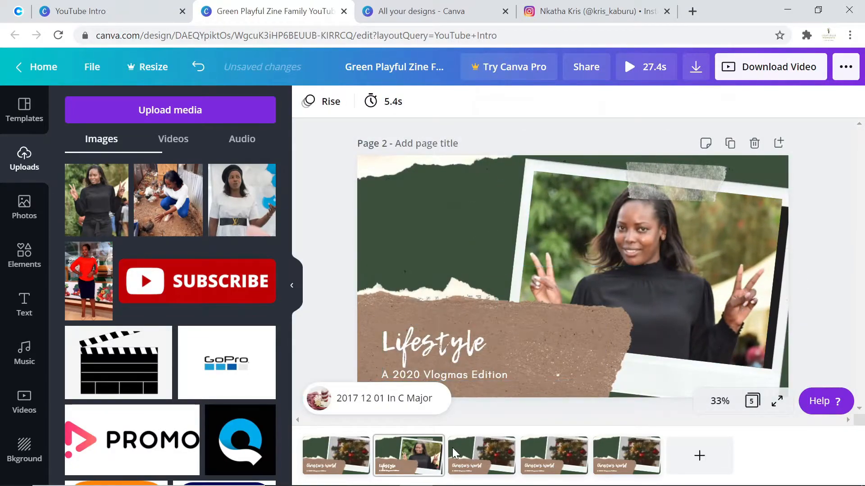
- Go to page 3 and replace its title text with Business
click(474, 466)
click(419, 341)
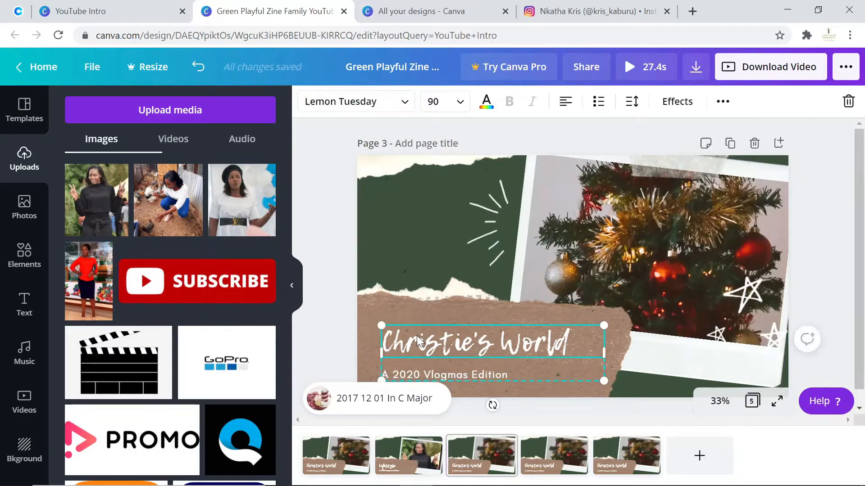
drag(572, 344, 354, 320)
text(Business)
click(354, 323)
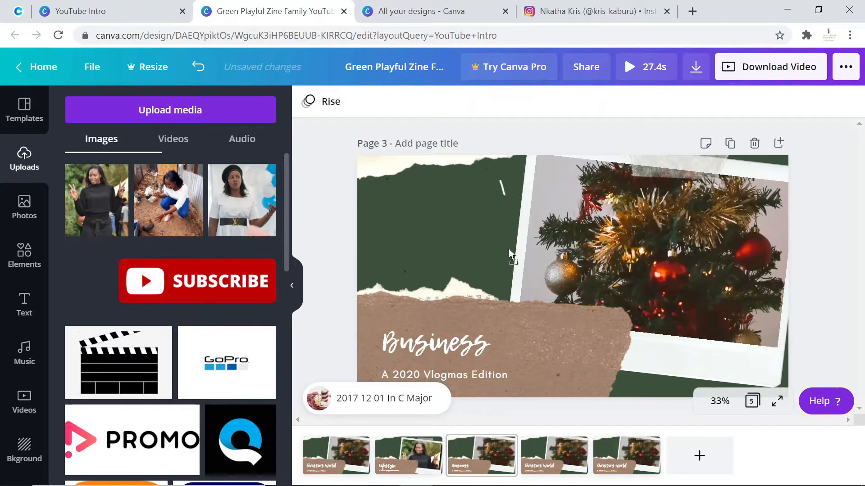
- Place the Business photo into page 3's picture frame and reposition it within the frame
drag(615, 227, 633, 232)
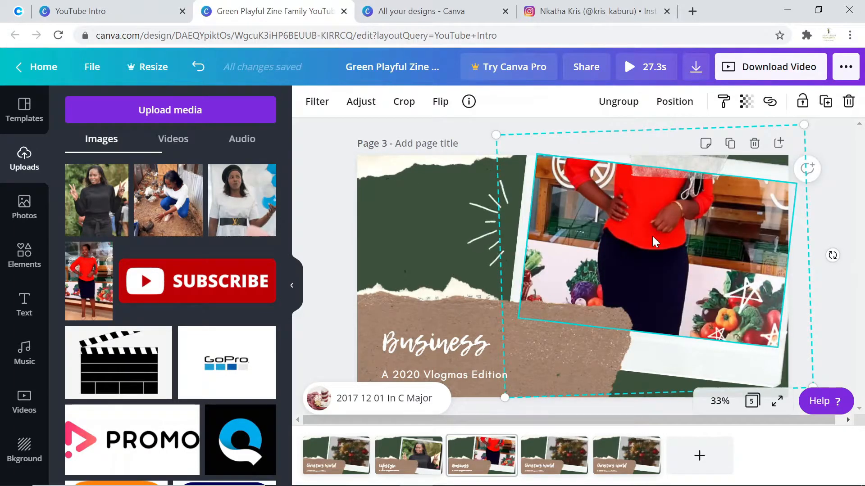
double_click(652, 236)
drag(645, 254, 670, 260)
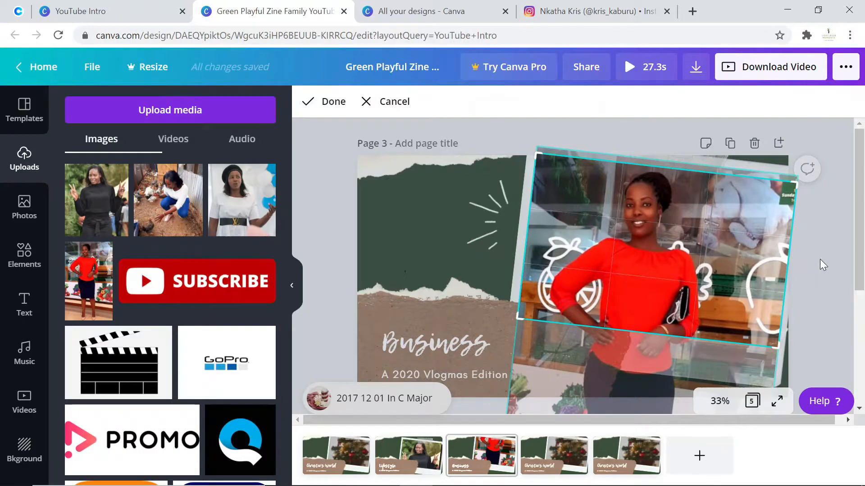
key(Return)
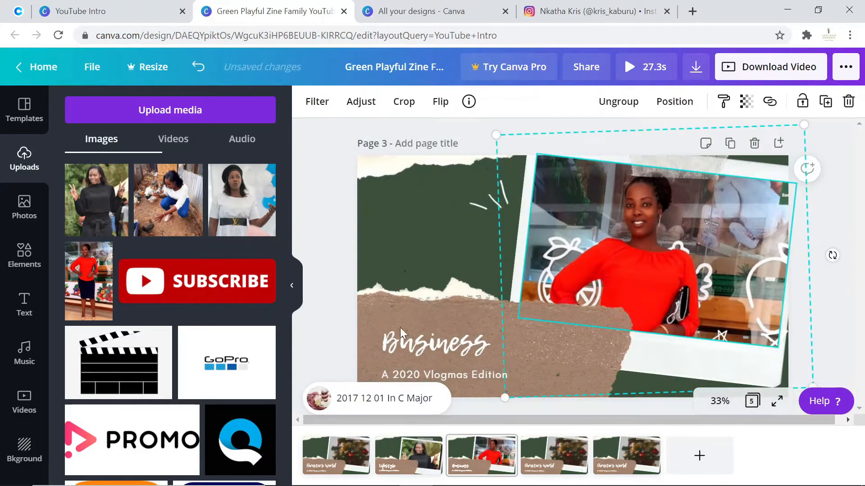
- Go to page 4 and replace its title text with Poultry Farming
click(554, 455)
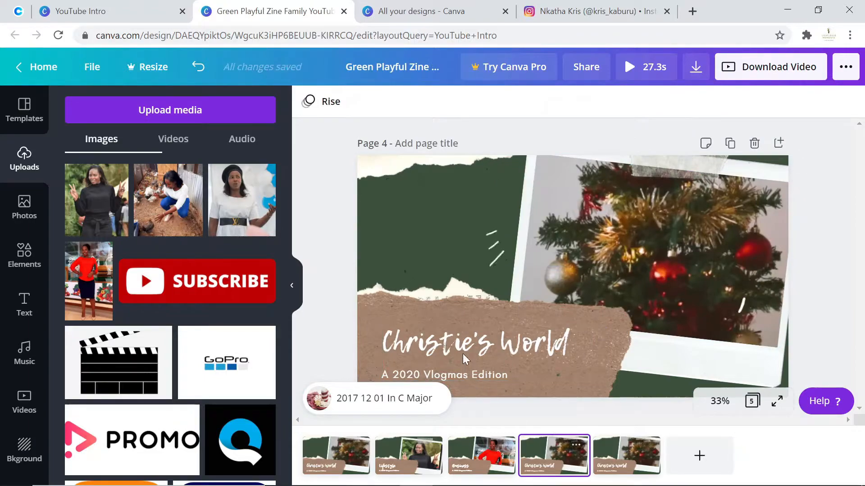
click(472, 342)
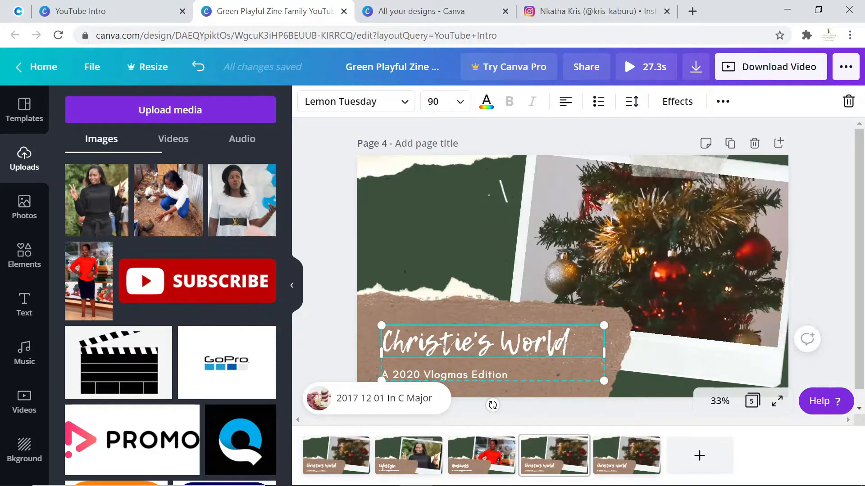
drag(571, 344, 349, 328)
text(Pou)
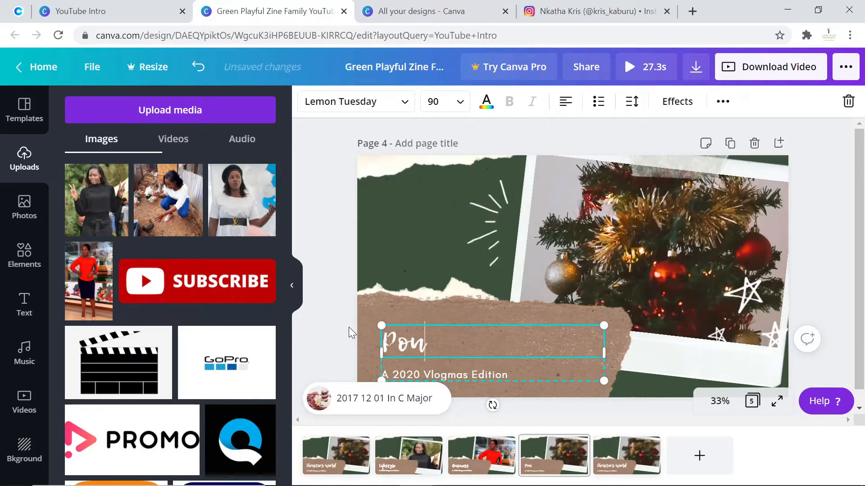
text(ltry Farming)
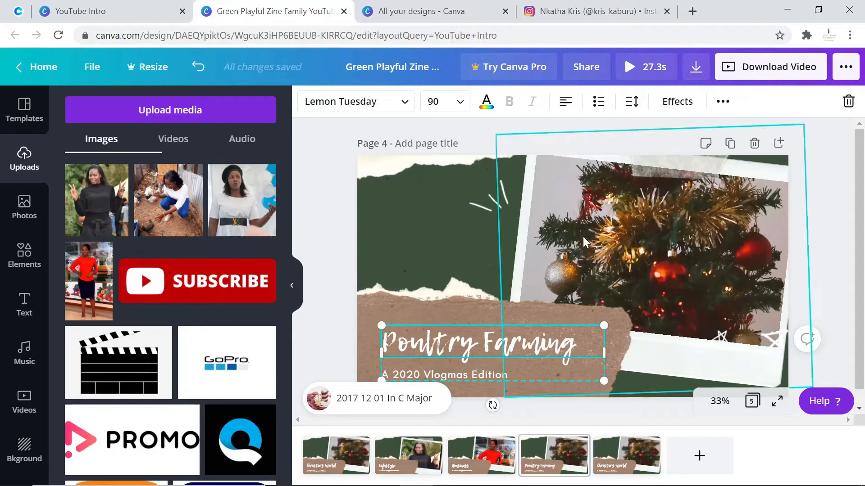
click(827, 253)
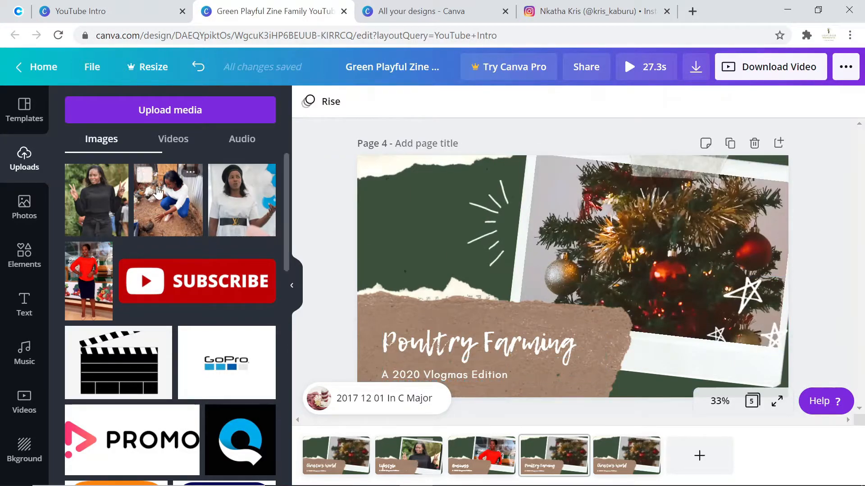
- Place the Farming photo into page 4's picture frame
drag(158, 190, 480, 253)
drag(598, 228, 561, 245)
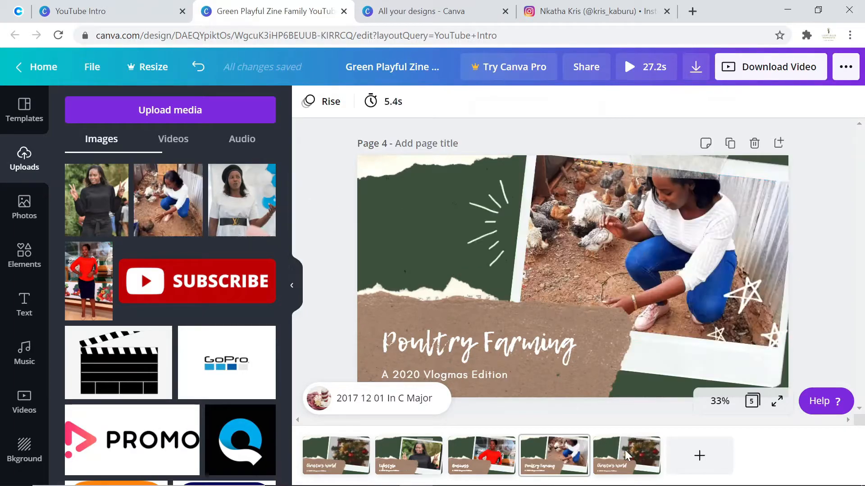
- Go to page 5 and replace its title text with Subscribe
right_click(629, 459)
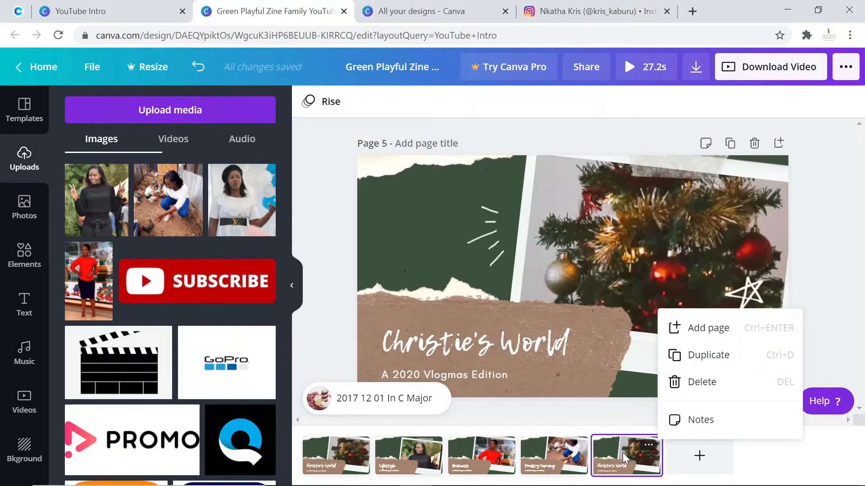
click(624, 459)
click(520, 345)
drag(569, 344, 362, 338)
text(s)
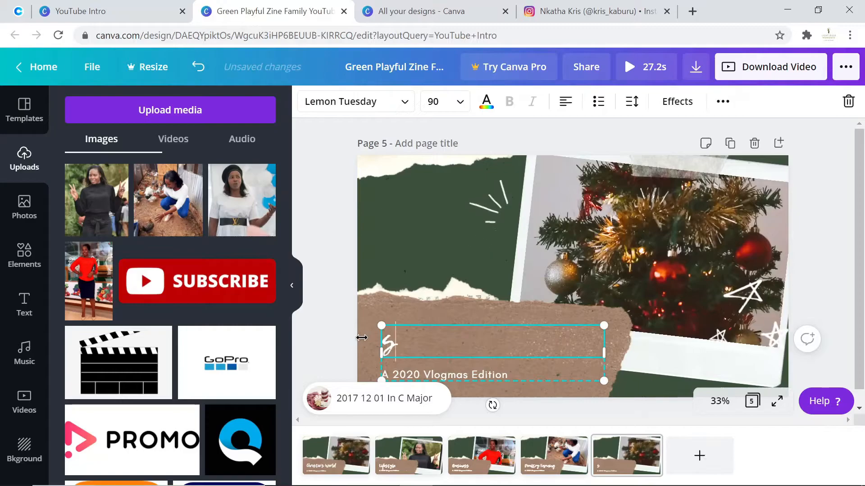
text(ubsc)
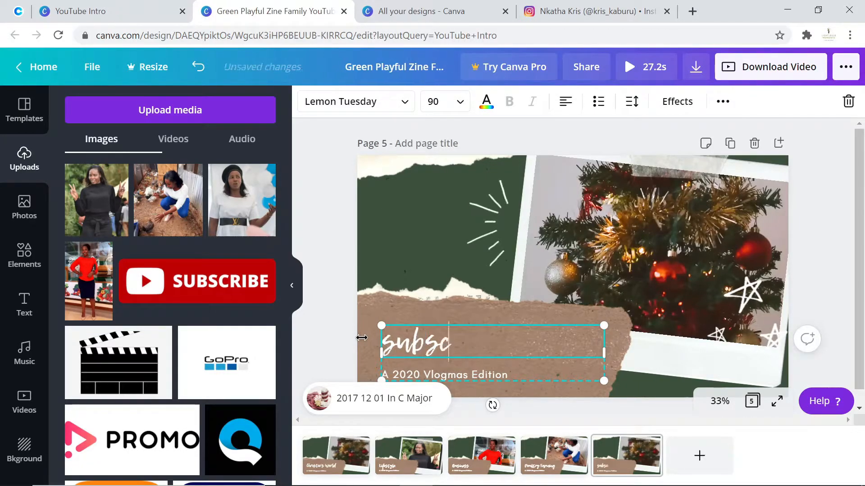
text(ribe)
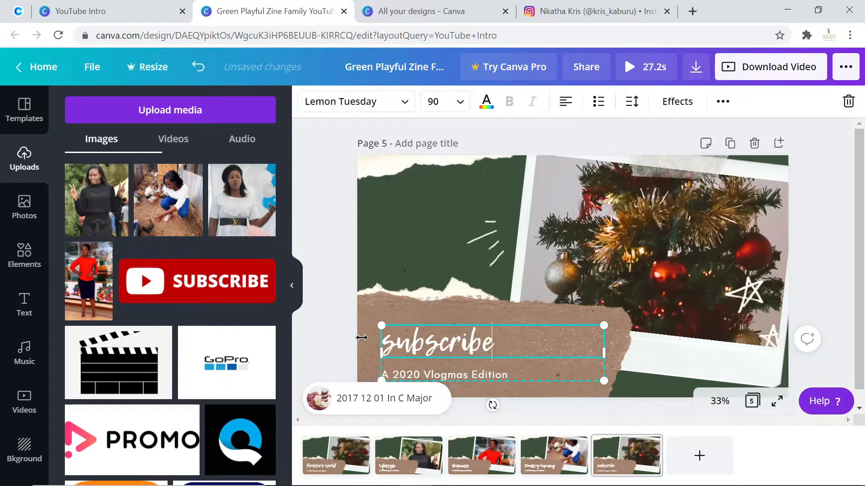
- Place the Family photo into page 5's picture frame, reposition it, and return to page 1
click(626, 223)
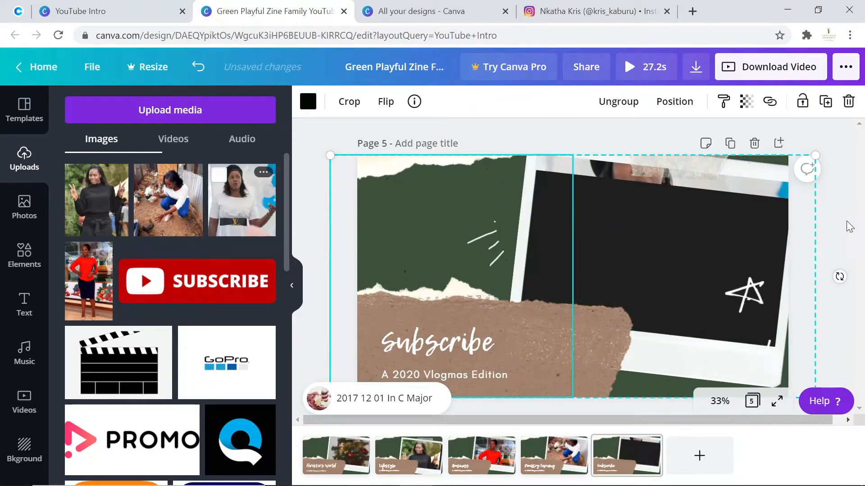
double_click(700, 245)
drag(700, 245, 679, 299)
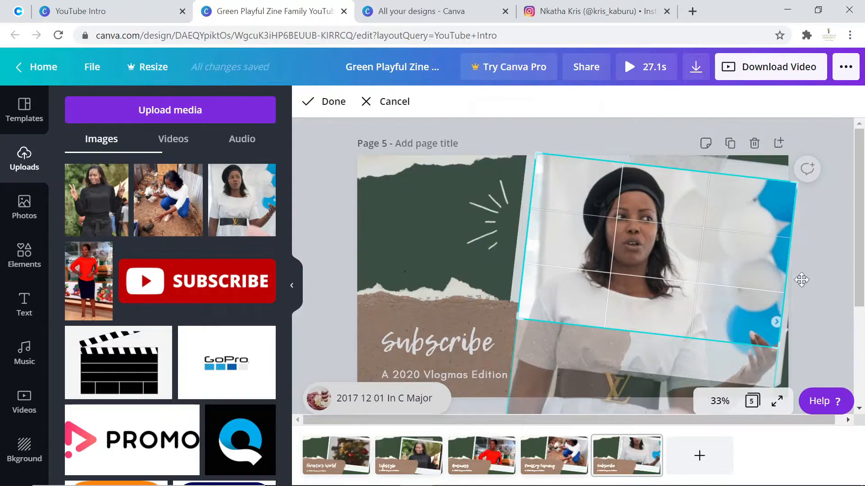
click(841, 241)
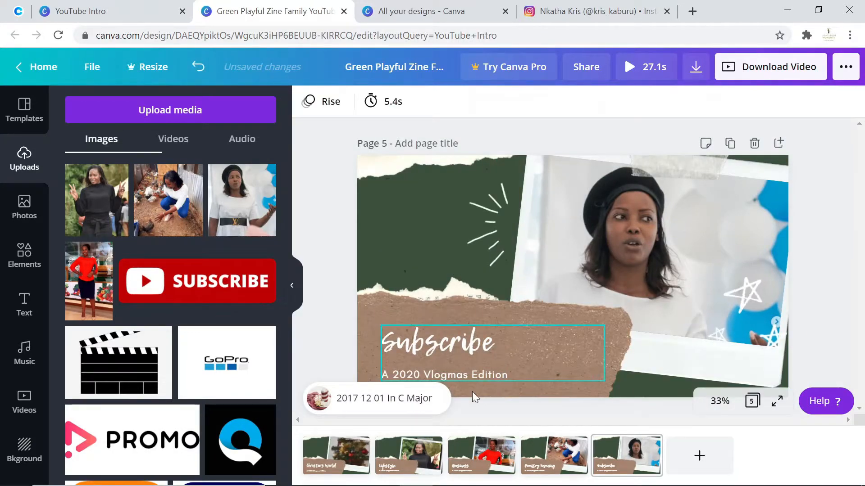
click(342, 459)
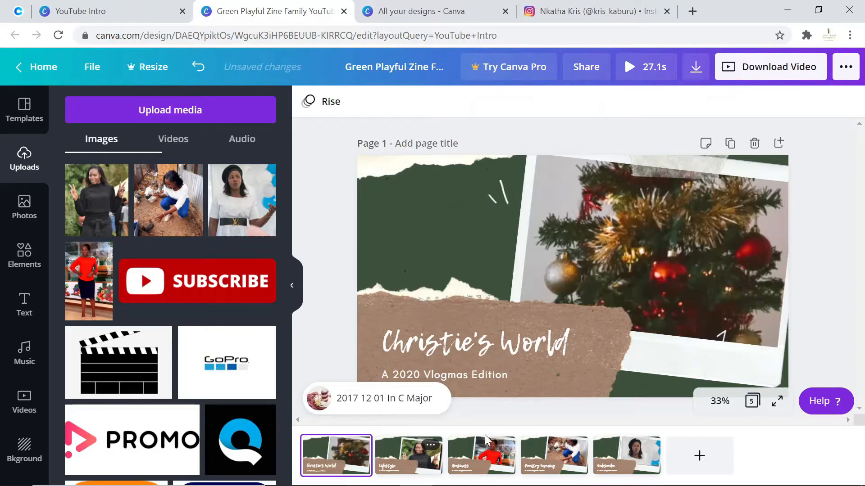
- Preview the video from page 1 and close the preview
click(323, 454)
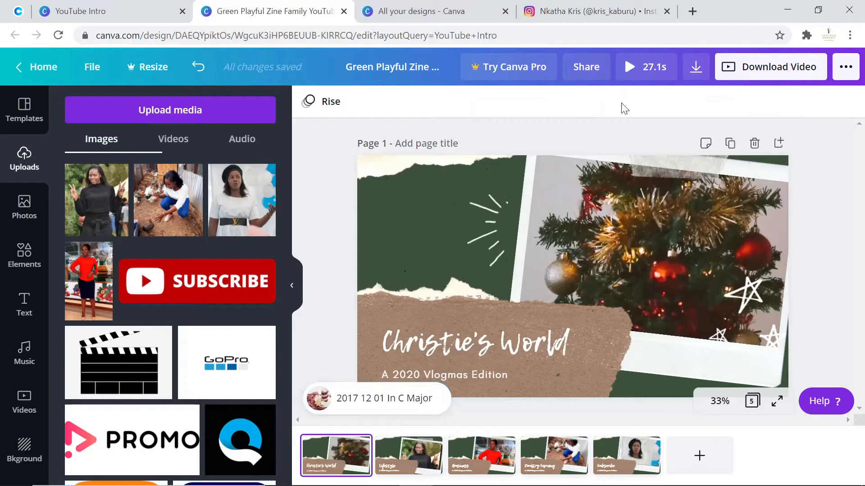
click(630, 78)
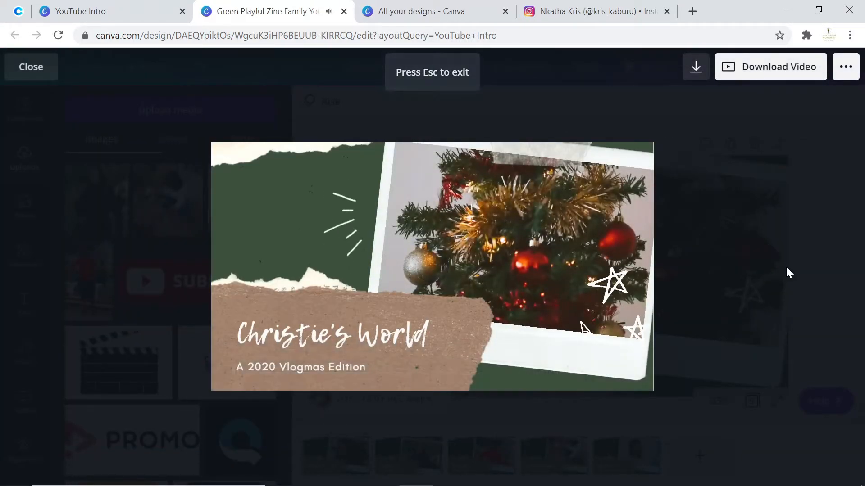
key(XF86AudioRaiseVolume)
key(XF86AudioRaiseVolume)
key(XF86AudioRaiseVolume)
key(XF86AudioRaiseVolume)
key(XF86AudioRaiseVolume)
key(XF86AudioRaiseVolume)
key(XF86AudioRaiseVolume)
key(XF86AudioRaiseVolume)
key(XF86AudioRaiseVolume)
key(XF86AudioRaiseVolume)
key(XF86AudioRaiseVolume)
key(XF86AudioRaiseVolume)
key(XF86AudioRaiseVolume)
key(XF86AudioRaiseVolume)
key(XF86AudioRaiseVolume)
key(XF86AudioRaiseVolume)
key(XF86AudioRaiseVolume)
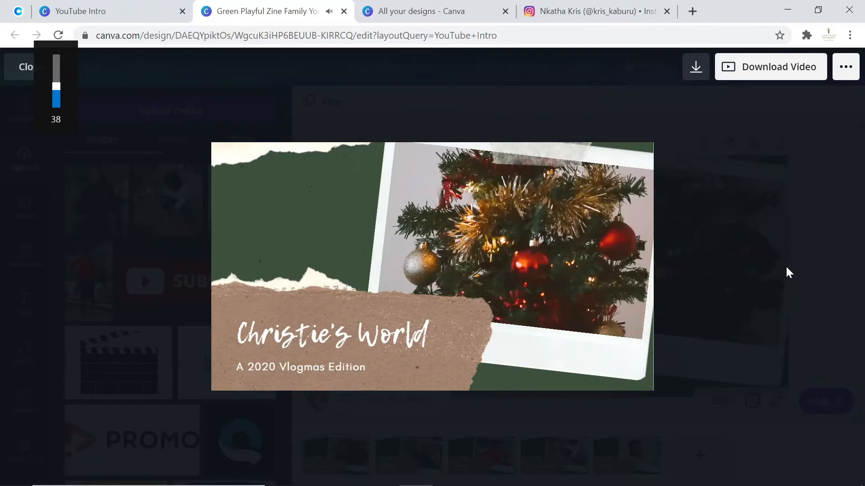
key(XF86AudioRaiseVolume)
key(XF86AudioRaiseVolume)
key(XF86AudioRaiseVolume)
key(XF86AudioRaiseVolume)
key(XF86AudioRaiseVolume)
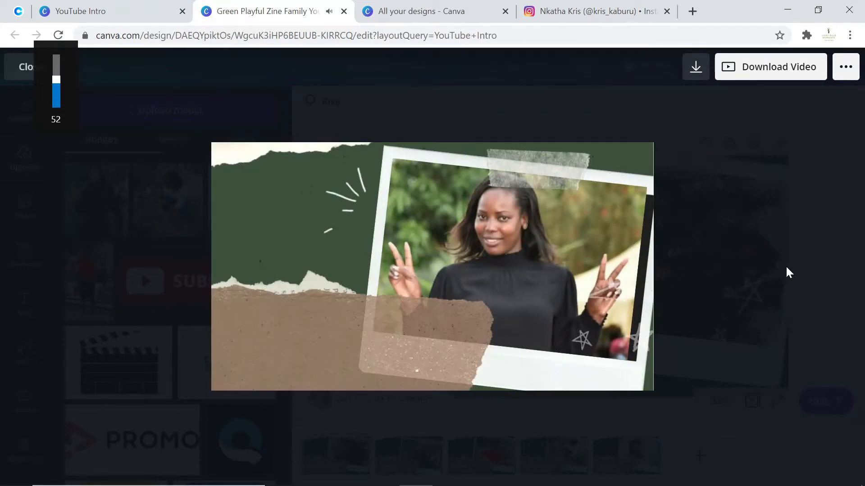
key(XF86AudioRaiseVolume)
key(XF86AudioRaiseVolume)
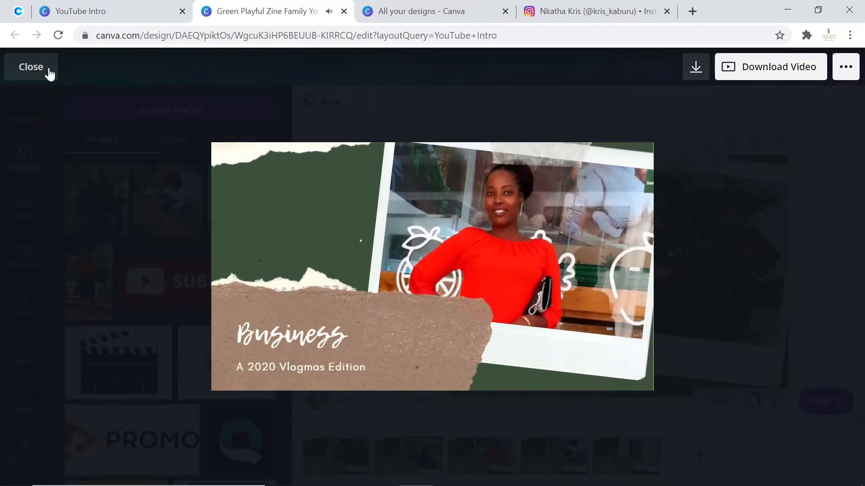
click(47, 72)
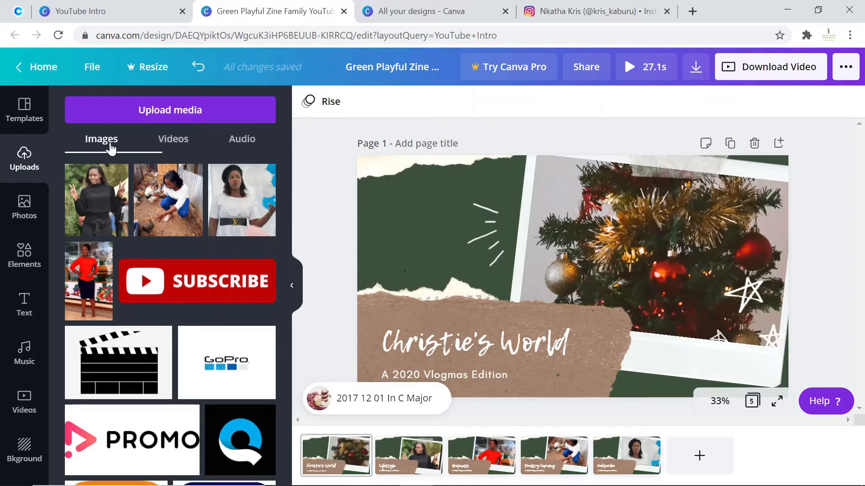
- Add the uploaded We Wish You A Merry Xmas audio track to the video
click(242, 139)
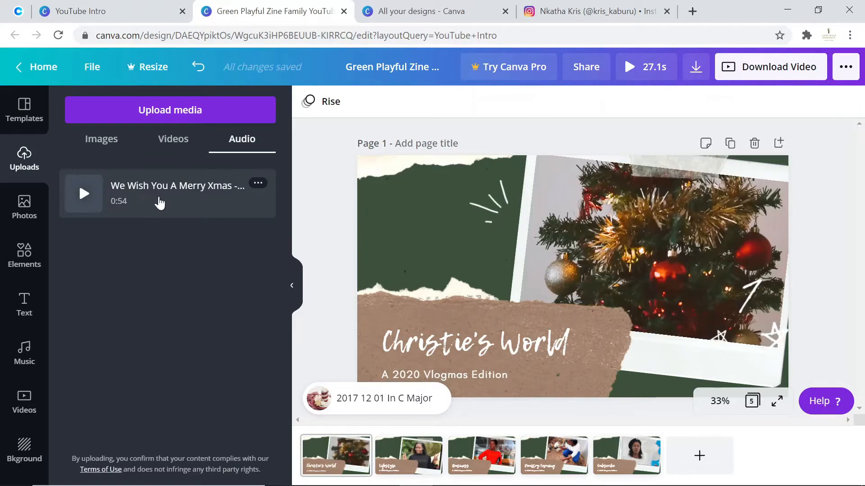
drag(106, 197, 383, 412)
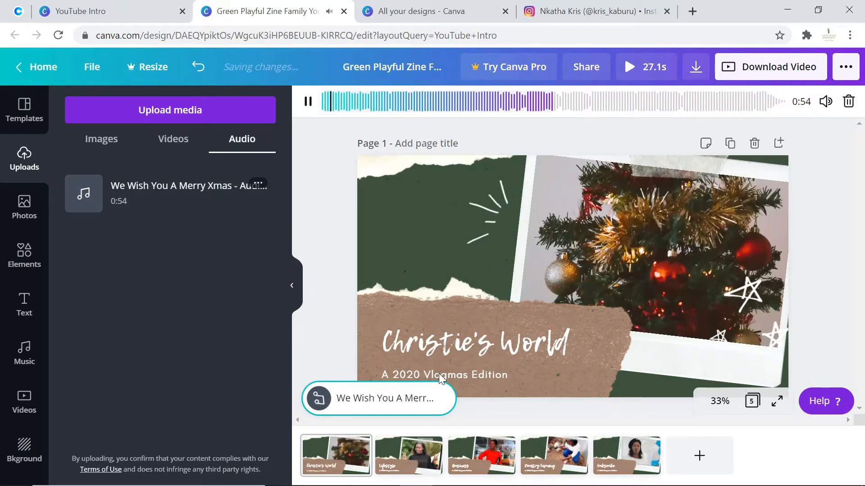
key(XF86AudioLowerVolume)
key(XF86AudioLowerVolume)
key(XF86AudioLowerVolume)
key(XF86AudioLowerVolume)
key(XF86AudioLowerVolume)
key(XF86AudioLowerVolume)
key(XF86AudioLowerVolume)
key(XF86AudioLowerVolume)
key(XF86AudioLowerVolume)
key(XF86AudioLowerVolume)
key(XF86AudioLowerVolume)
key(XF86AudioLowerVolume)
key(XF86AudioLowerVolume)
key(XF86AudioLowerVolume)
key(XF86AudioLowerVolume)
key(XF86AudioLowerVolume)
key(XF86AudioLowerVolume)
key(XF86AudioLowerVolume)
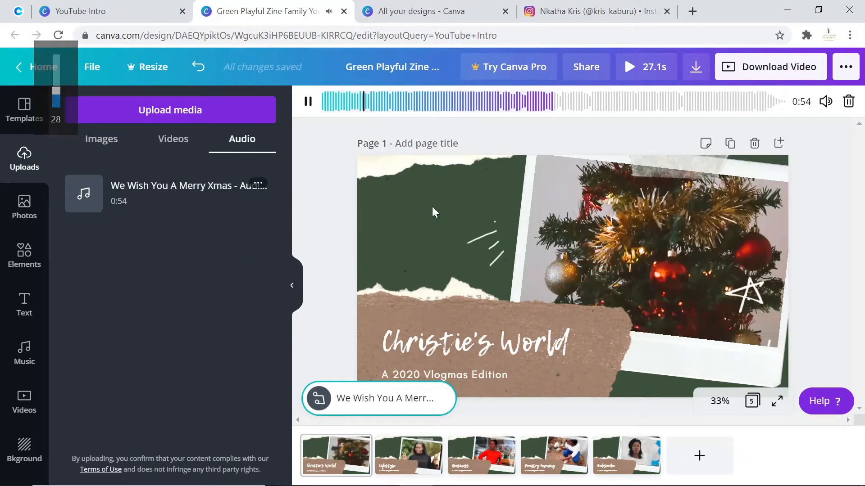
- Play the whole video with its music in fullscreen, then leave the preview
click(632, 70)
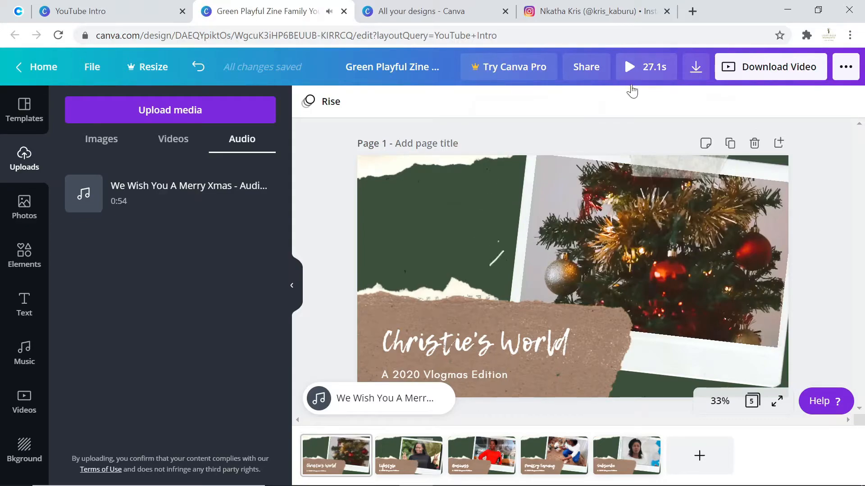
click(640, 68)
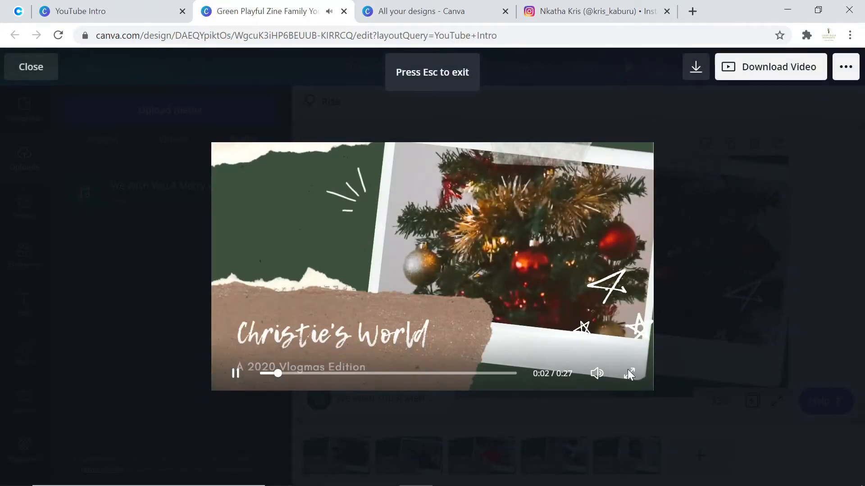
click(629, 374)
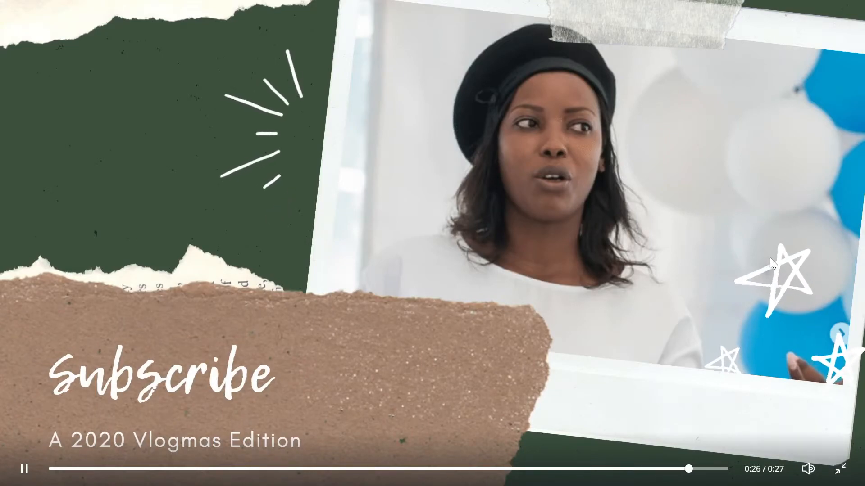
key(Escape)
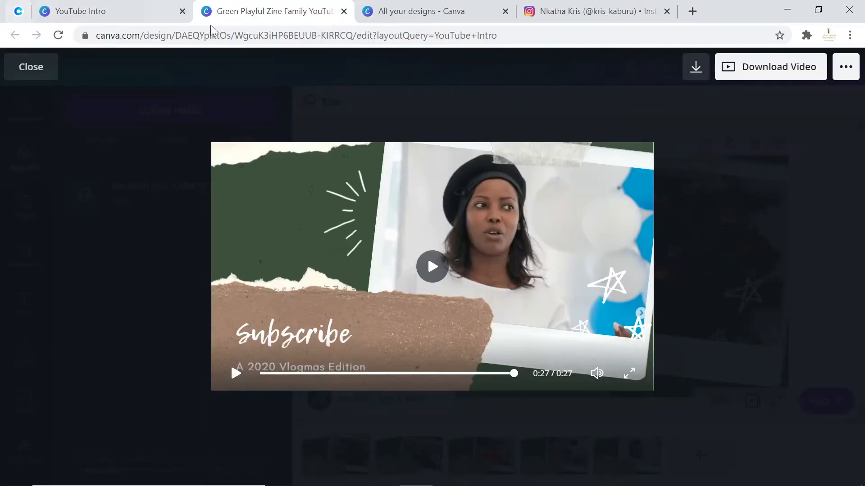
click(32, 74)
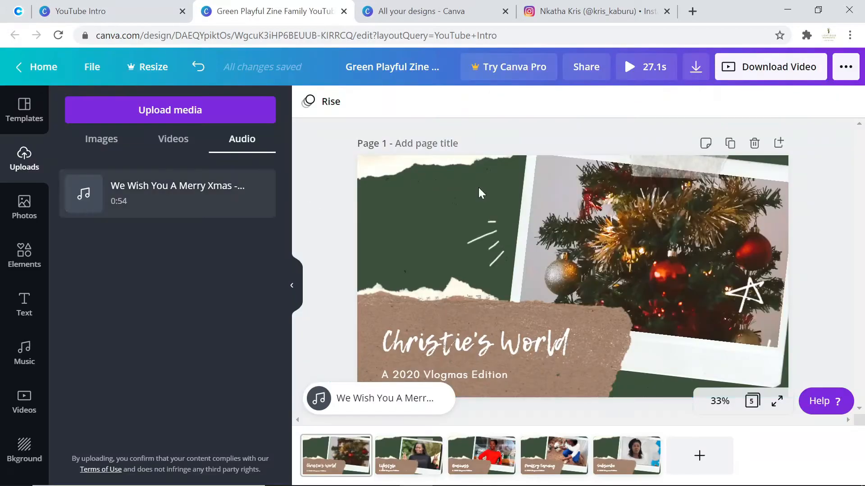
- Add the orange flower sticker to page 1 and shrink it into the top-left corner
click(20, 263)
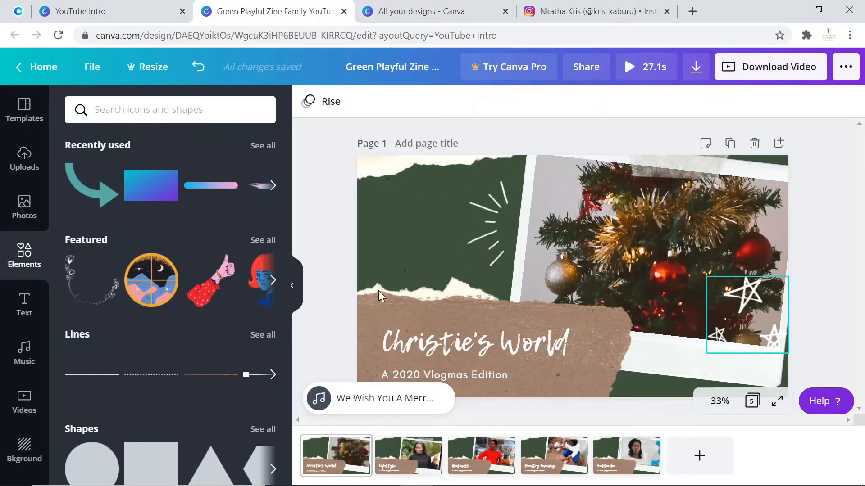
scroll(154, 329, down, 6)
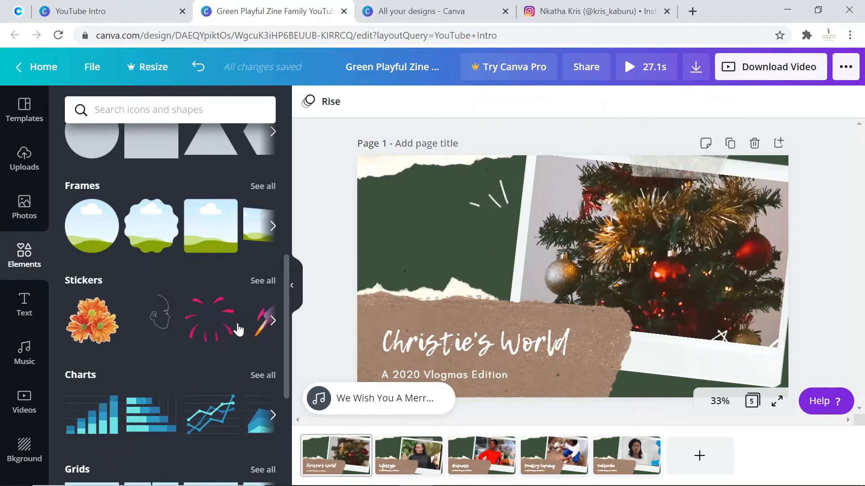
drag(357, 240, 496, 249)
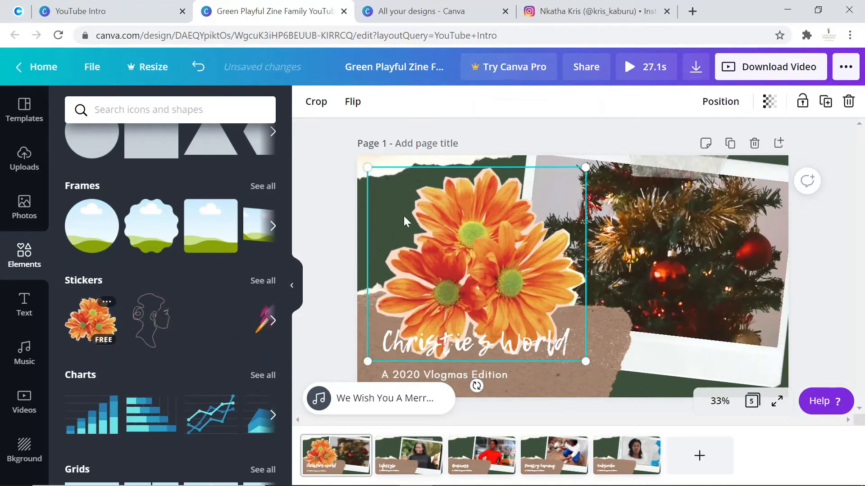
drag(581, 361, 389, 196)
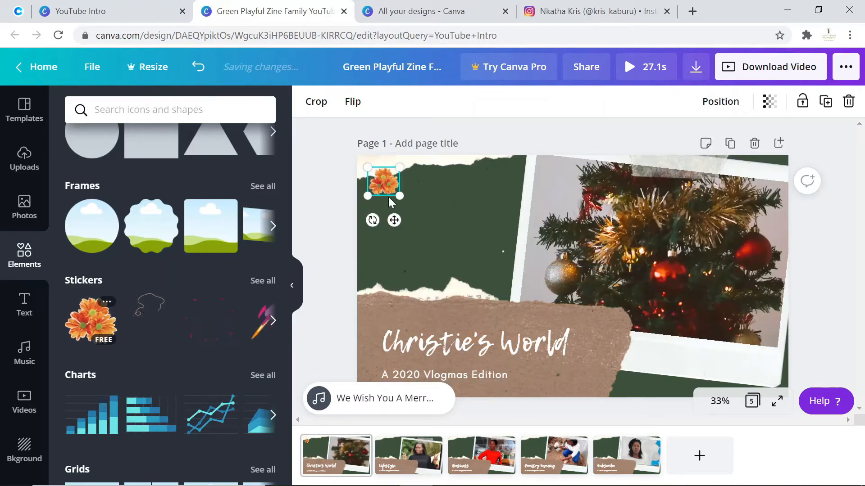
click(334, 209)
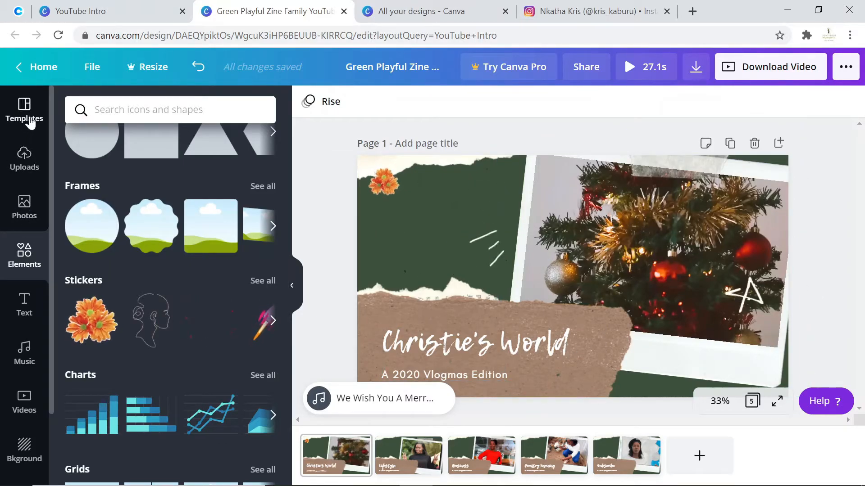
click(18, 114)
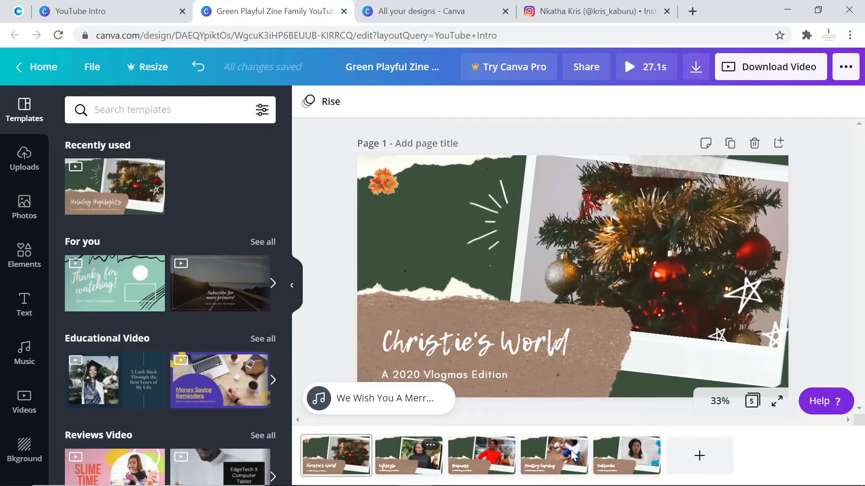
click(639, 462)
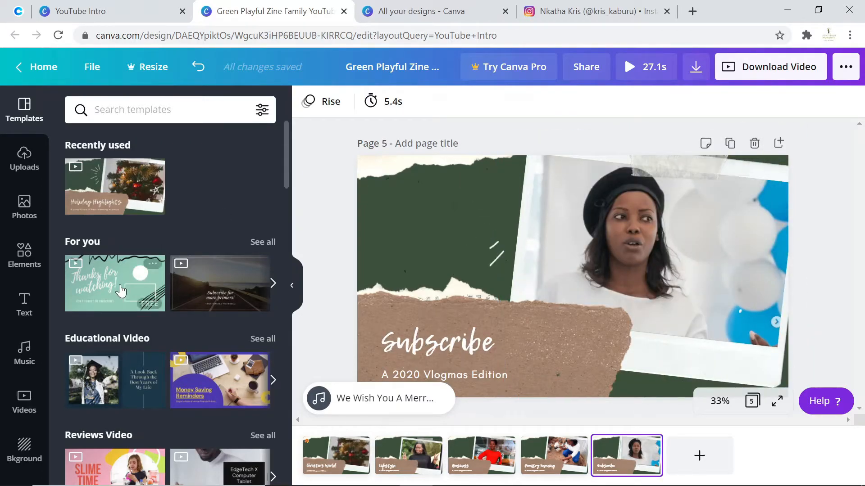
scroll(119, 349, down, 2)
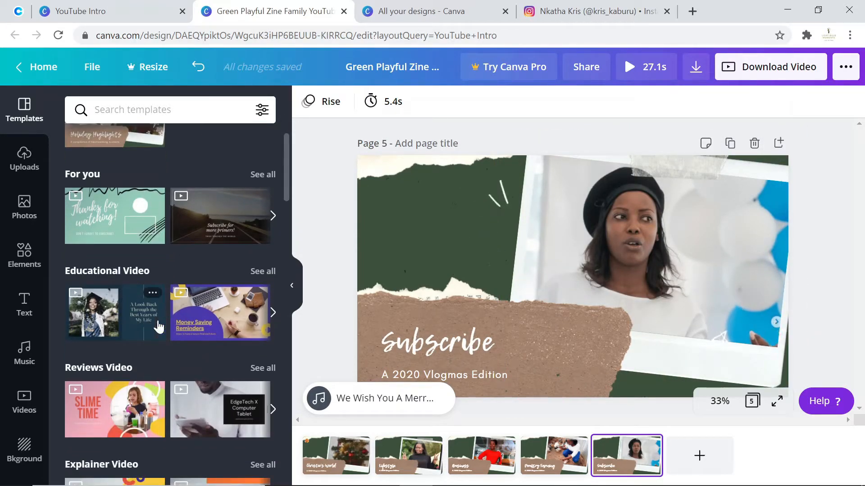
scroll(135, 280, down, 3)
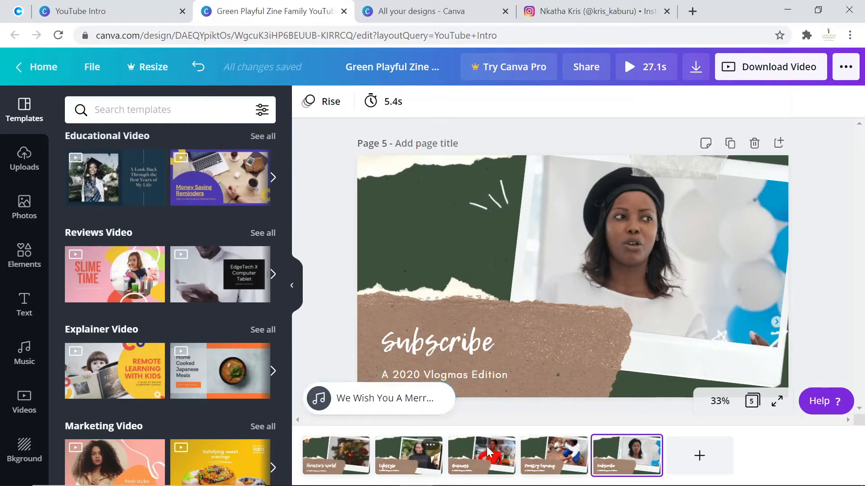
click(480, 458)
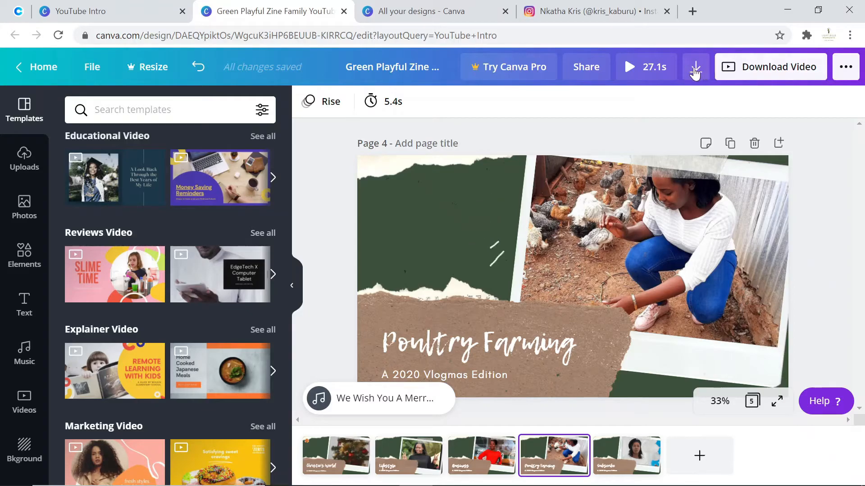
- Download all five pages of the design as an MP4 video
click(743, 79)
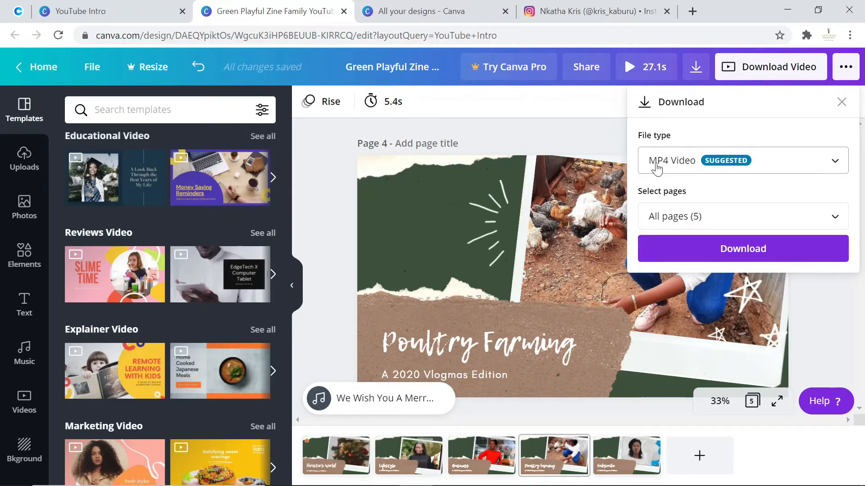
click(750, 251)
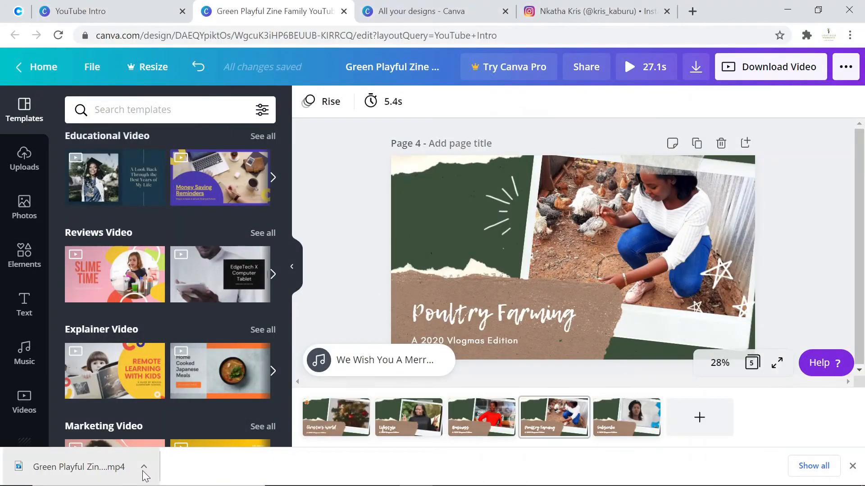
- Open the downloaded YouTube Intro video from the Downloads folder to play it
click(143, 468)
click(198, 412)
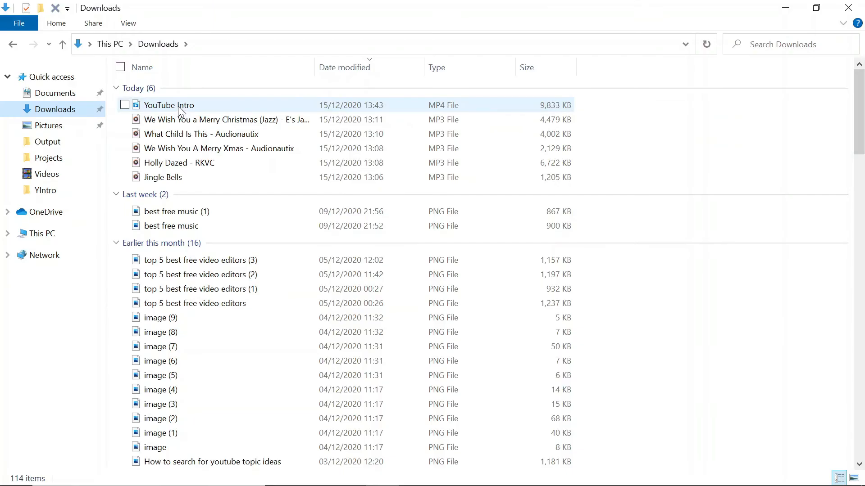
click(178, 107)
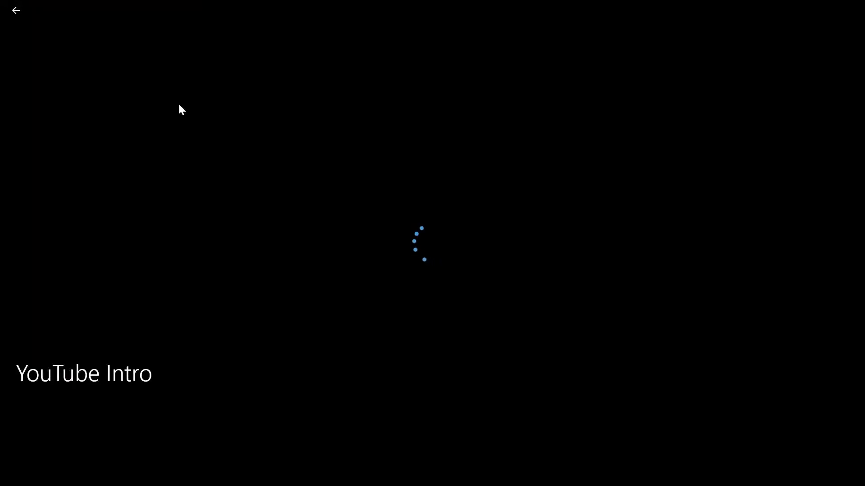